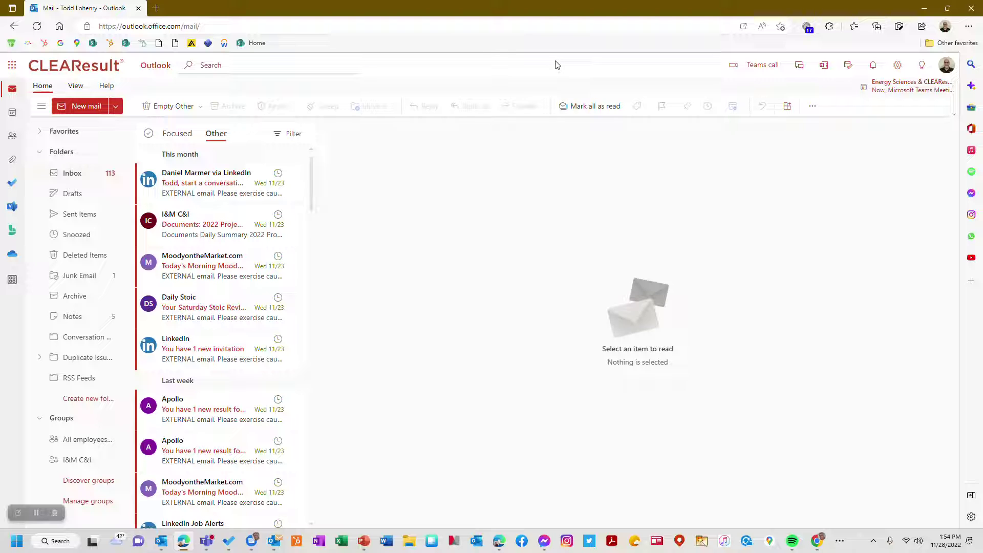
Step: Open the installed Outlook (PWA) app from the browser and show the Other messages of the inbox
left_click(969, 27)
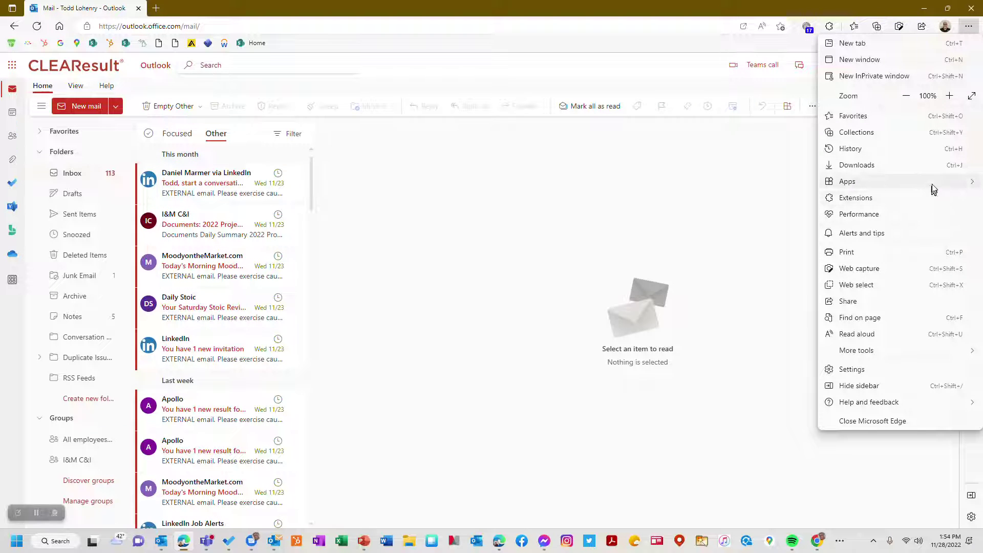
mouse_move(933, 187)
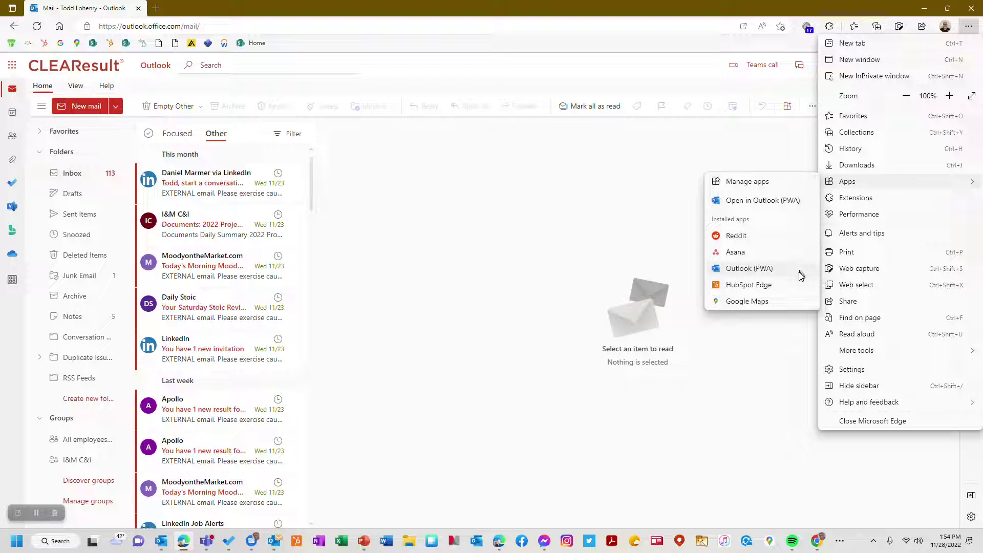
left_click(749, 268)
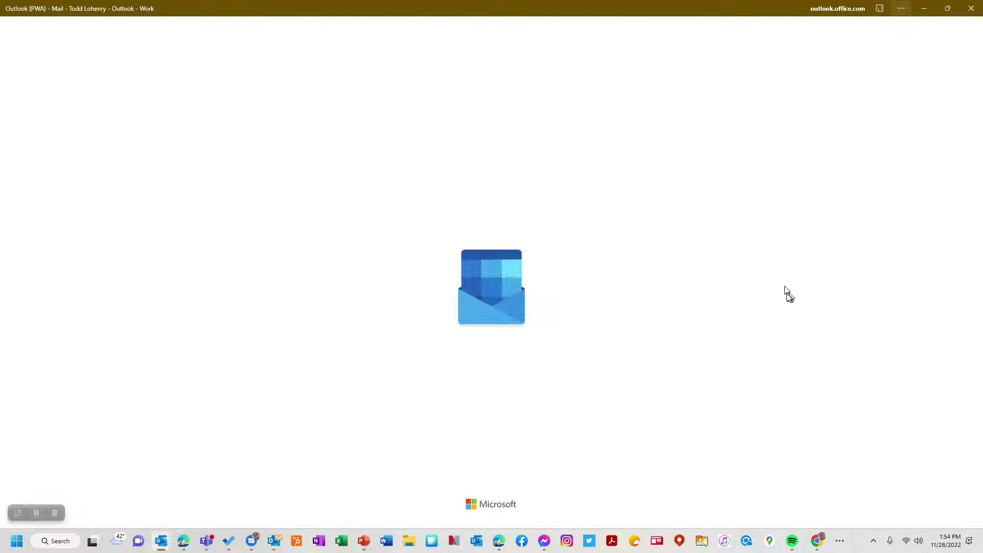
left_click(216, 97)
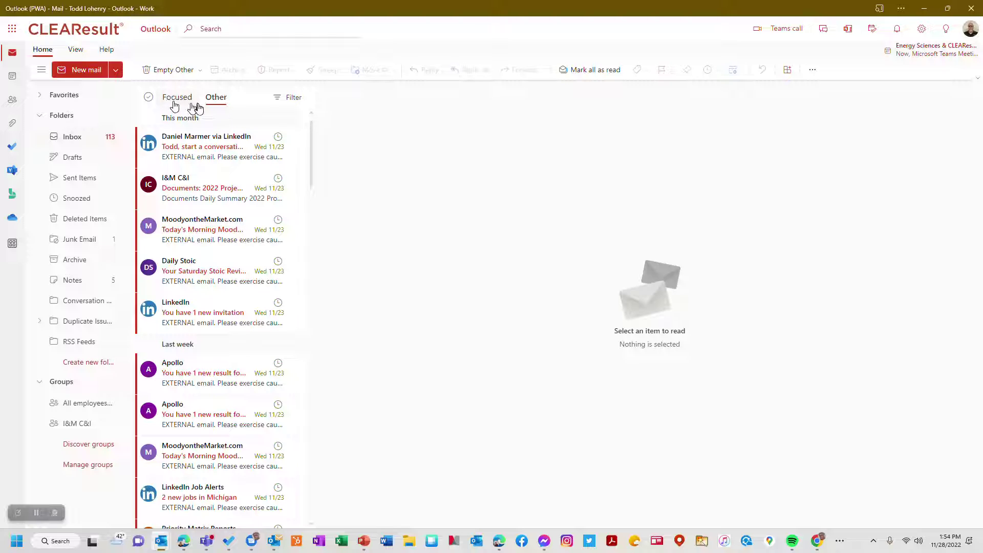
Step: Switch the Focused Inbox setting off and on again, and return to the Other messages
left_click(924, 35)
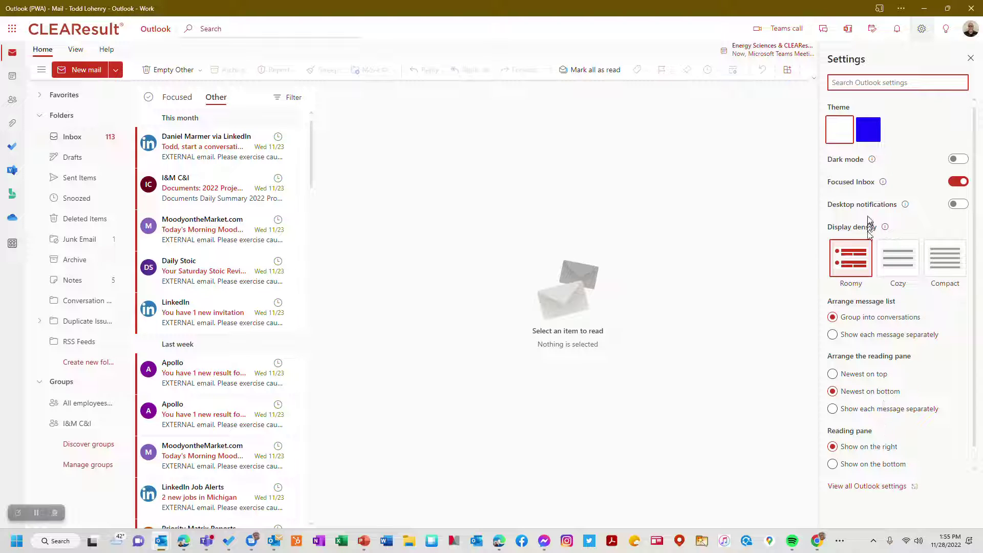
left_click(956, 186)
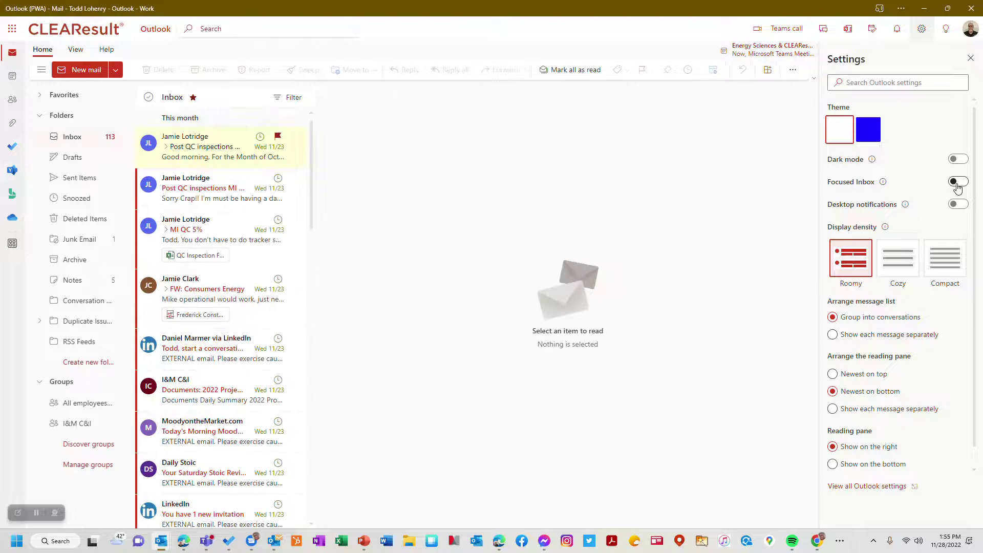
left_click(957, 183)
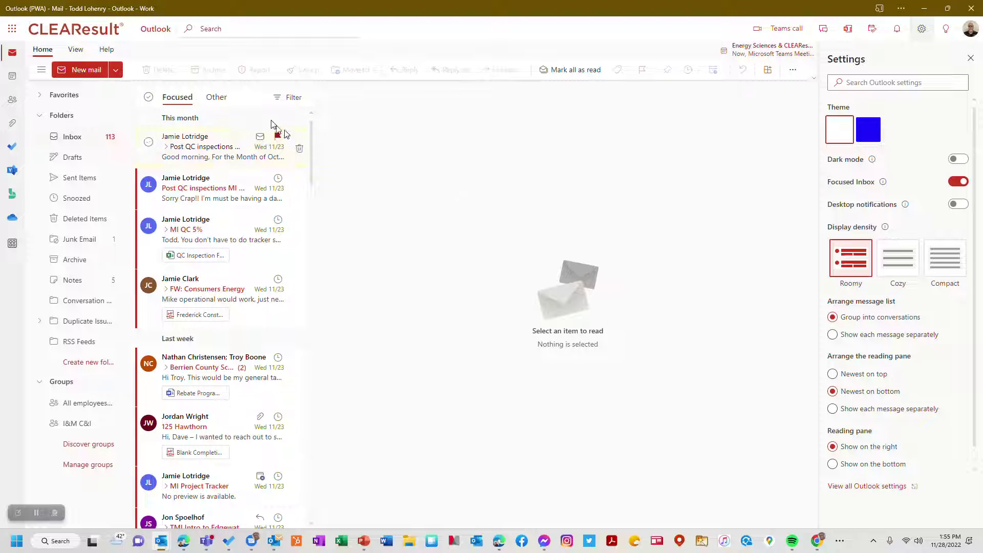
left_click(216, 97)
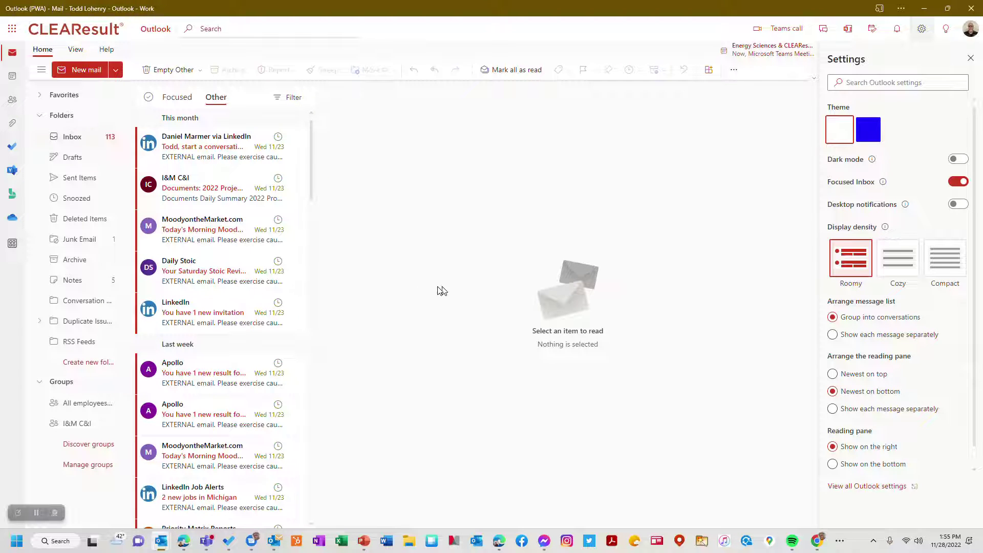
Step: Examine the options for moving the first LinkedIn message to the Focused inbox, and dismiss them
right_click(200, 157)
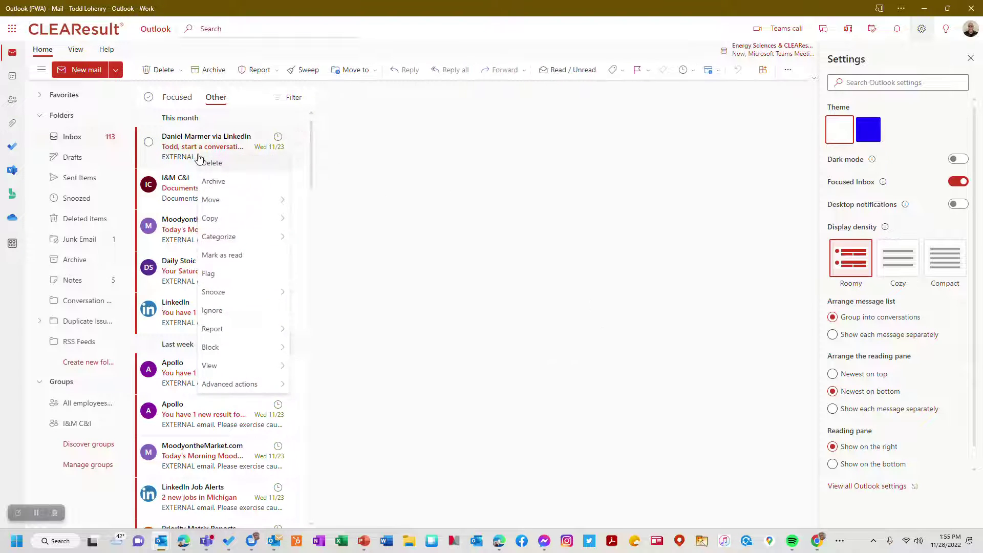
mouse_move(216, 201)
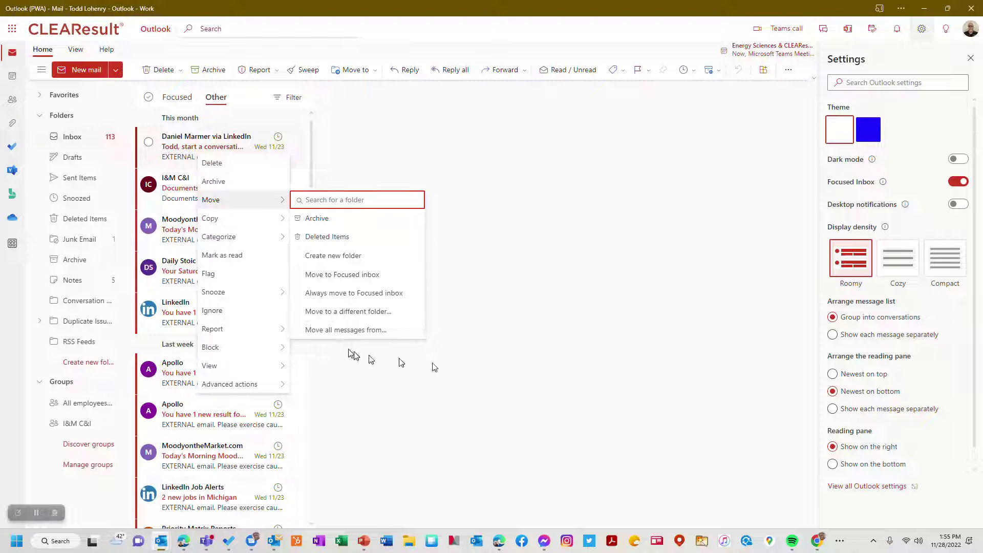
left_click(447, 366)
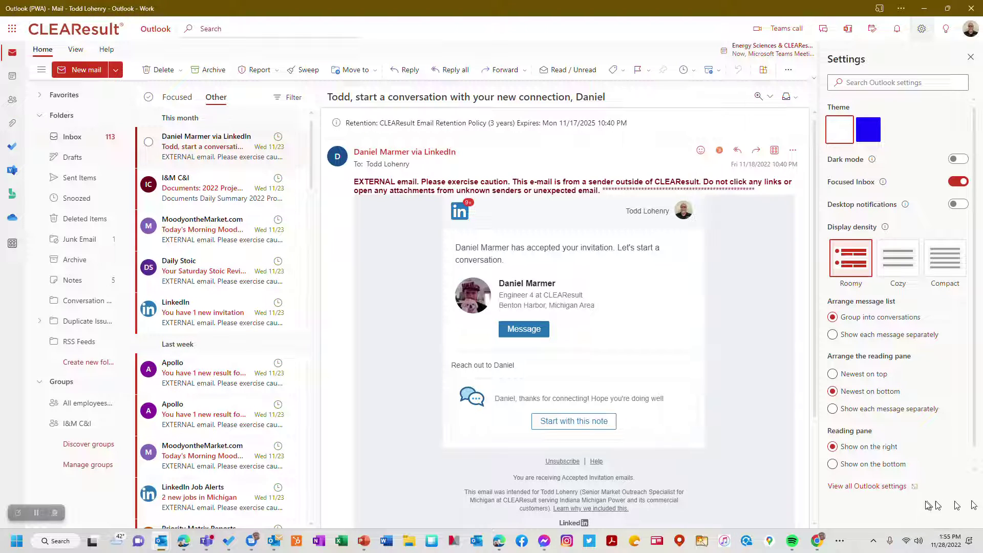
Step: Check which keyboard shortcut version is chosen in the general Accessibility settings, and close the settings
left_click(896, 490)
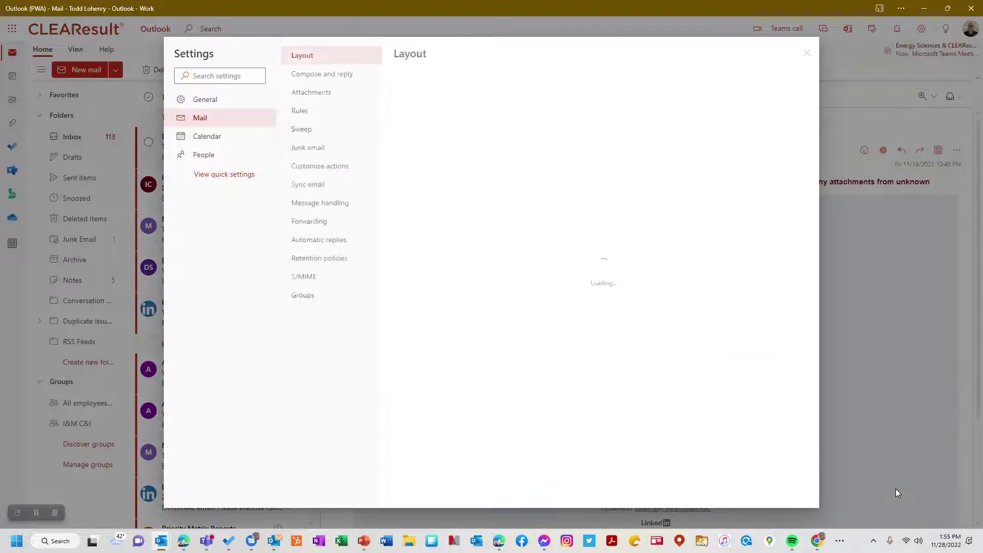
left_click(237, 104)
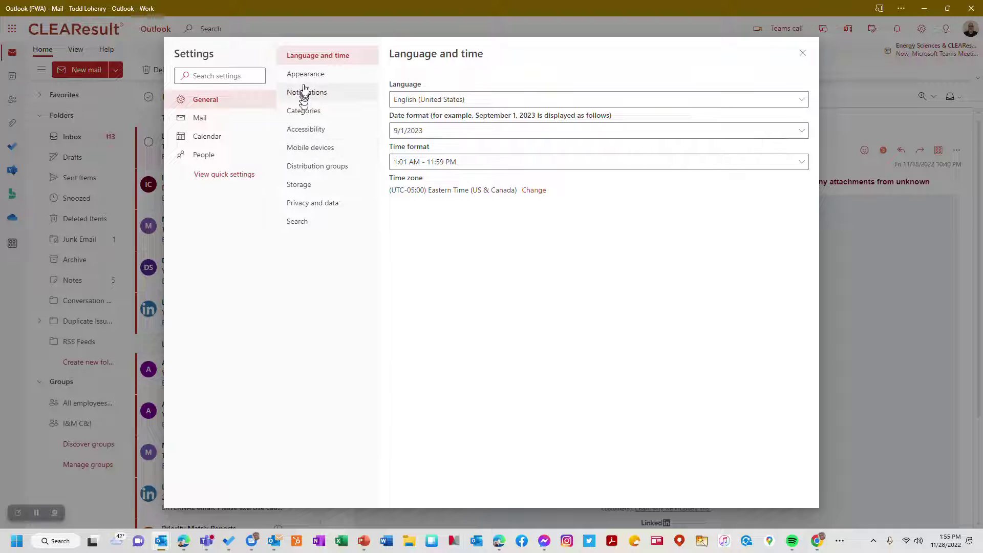
left_click(294, 131)
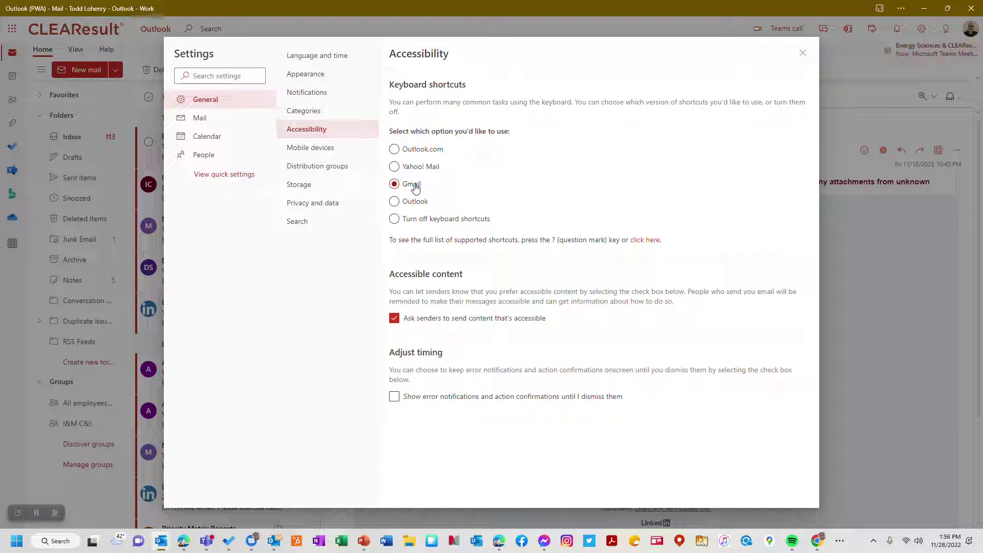
left_click(802, 54)
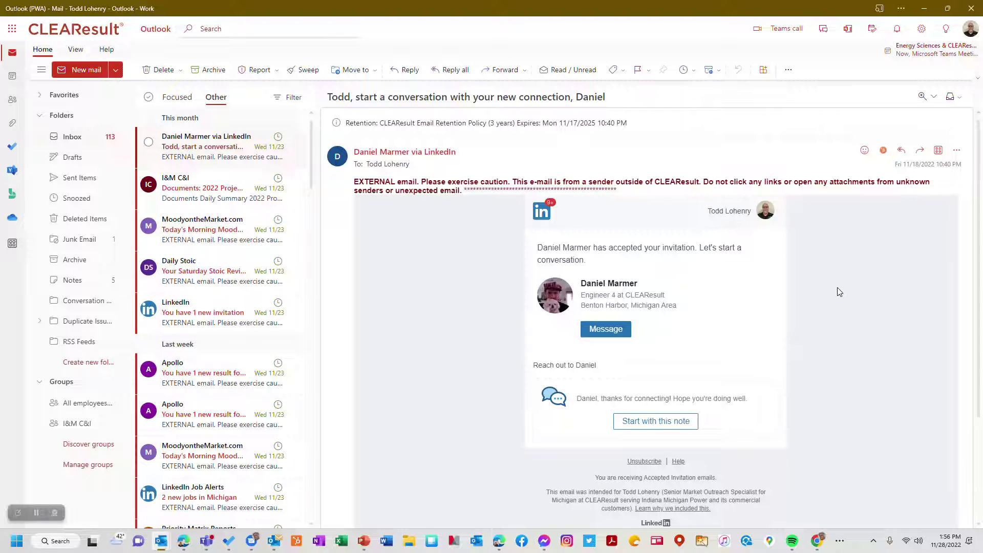
Step: Display the list of supported keyboard shortcuts, look through it and close it
key("question")
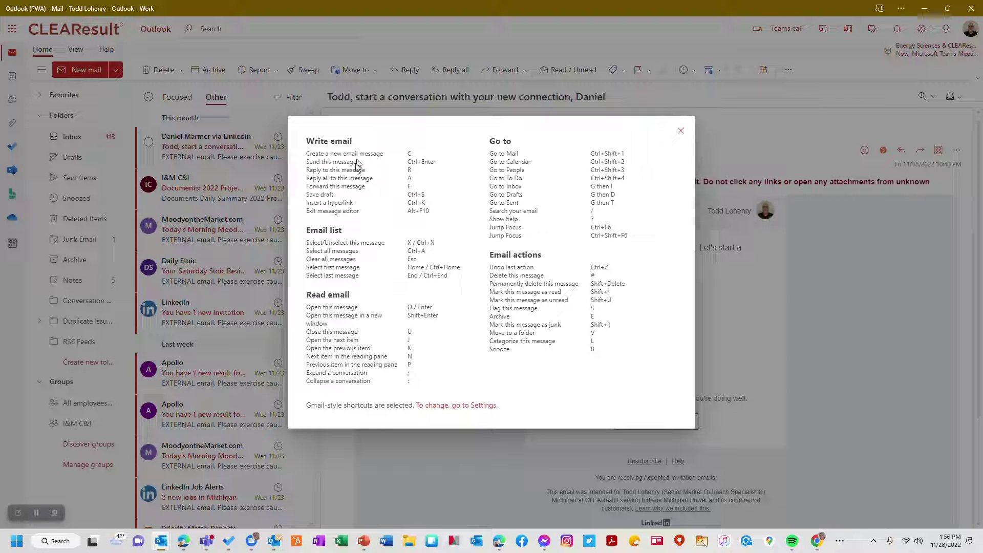
left_click_drag(476, 395, 536, 385)
left_click(541, 385)
left_click(680, 131)
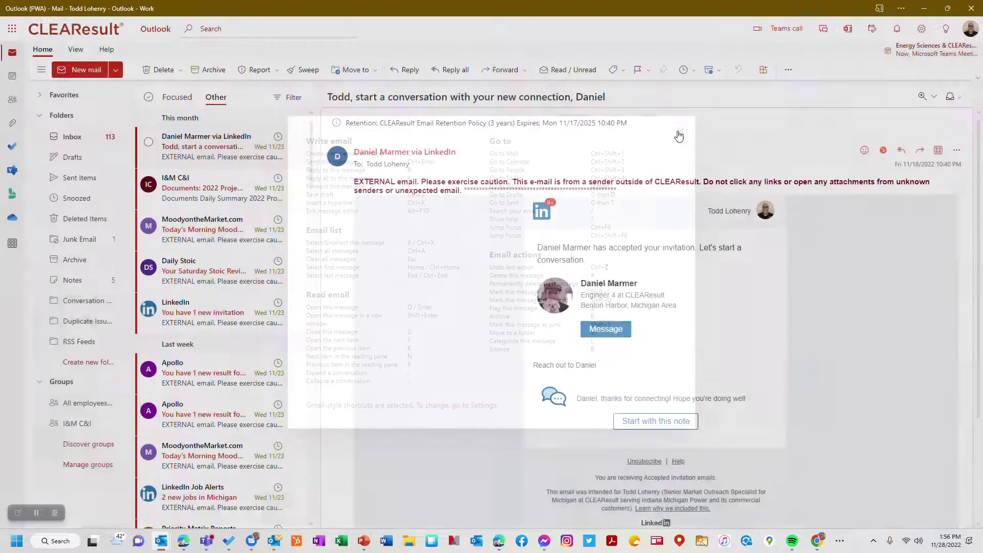
Step: Switch to PowerPoint to view the "Optimizing email" slide, and return to the Outlook app
key("alt+Tab")
key("alt+Tab")
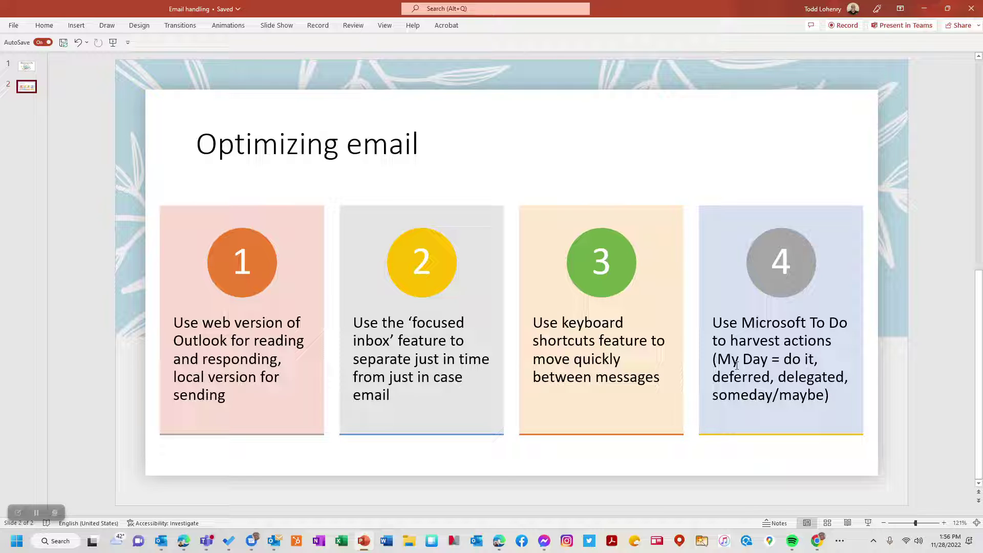
key("alt+Tab")
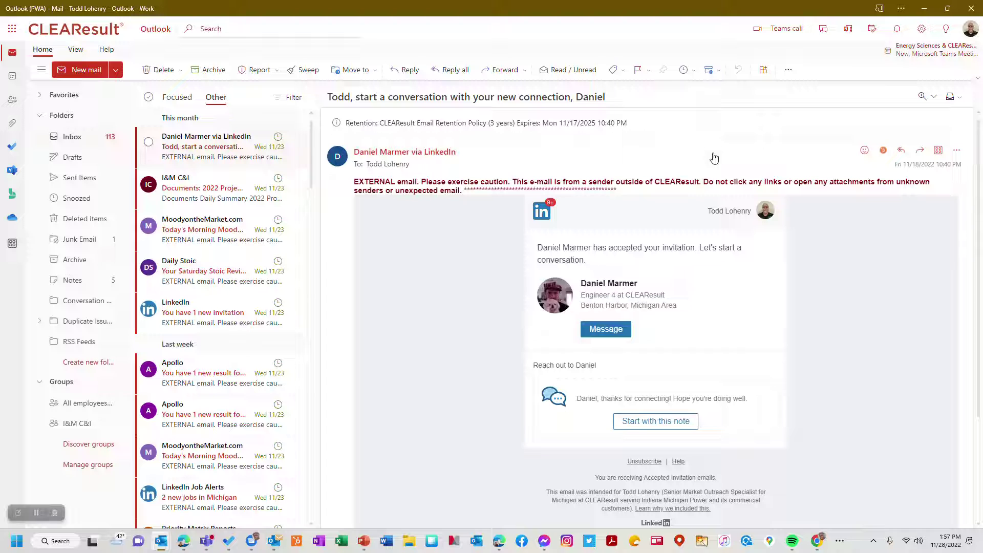
Step: Consult the keyboard shortcut list again, and archive the LinkedIn connection message and the I&M C&I document summary
key("shift+slash")
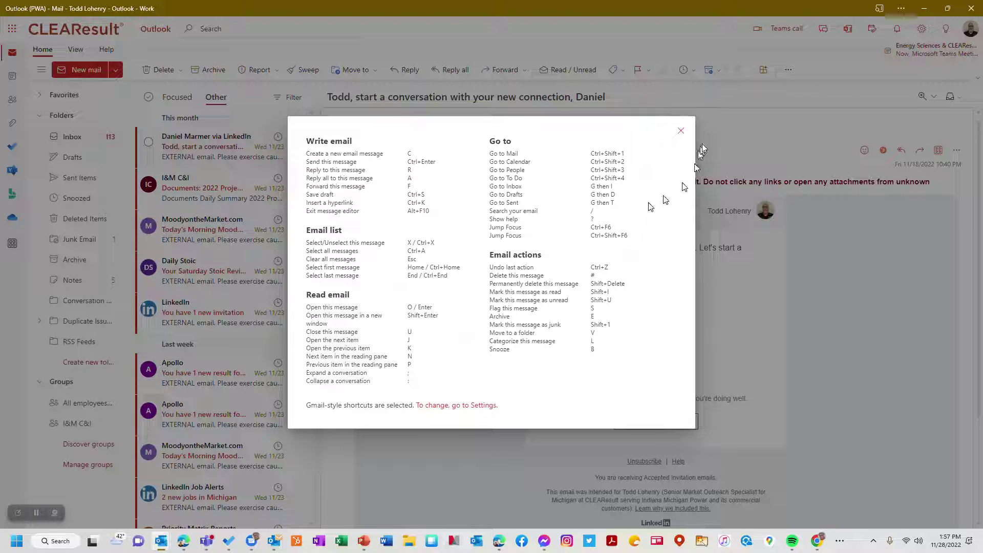
left_click(721, 132)
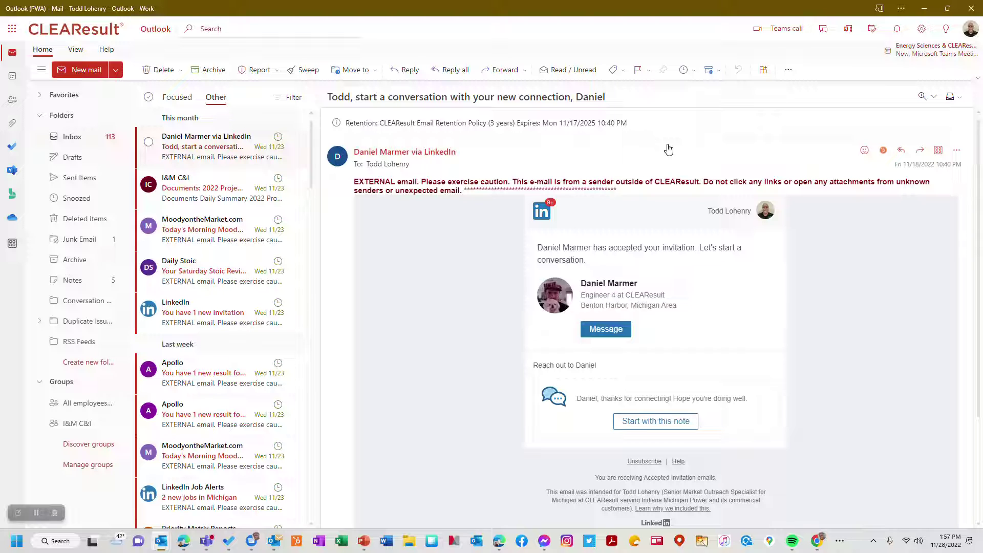
key("e")
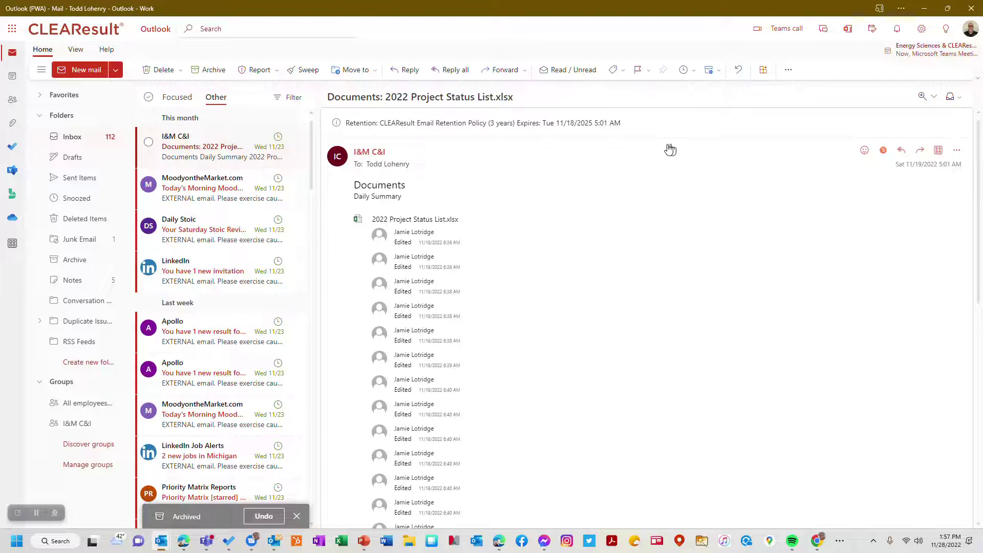
key("e")
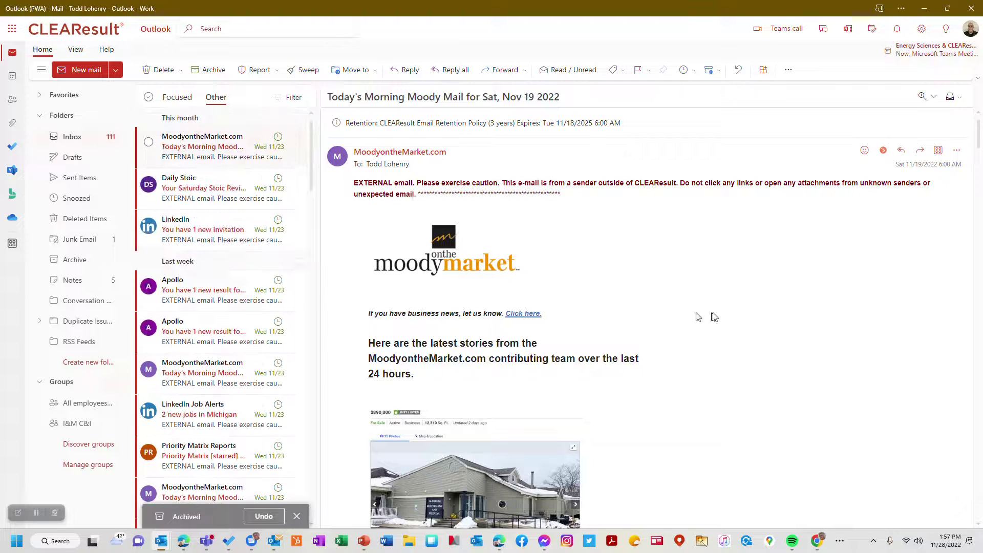
Step: Read through the MoodyontheMarket.com newsletter for Sat, Nov 19 2022 and archive it
scroll(738, 311, "down", 15)
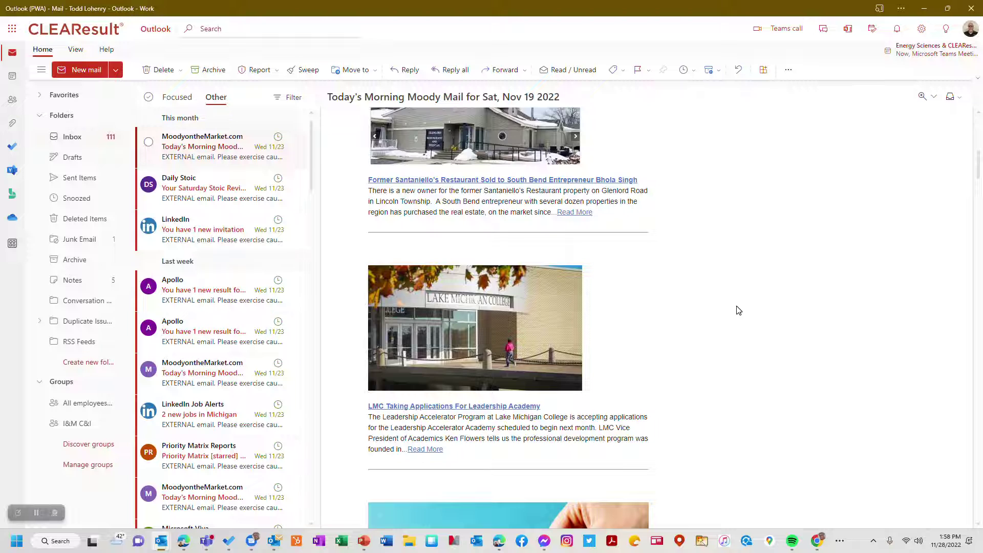
scroll(738, 310, "down", 7)
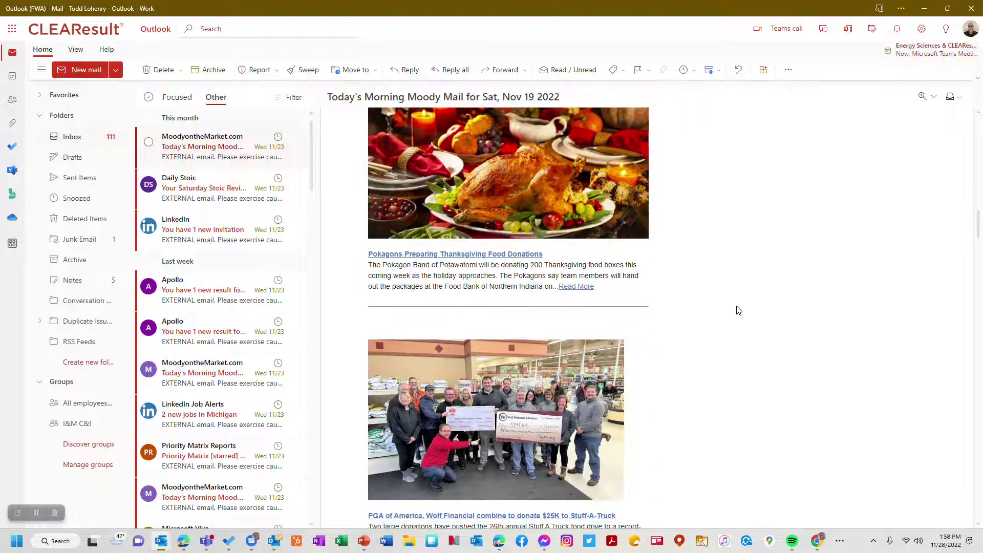
scroll(738, 310, "down", 7)
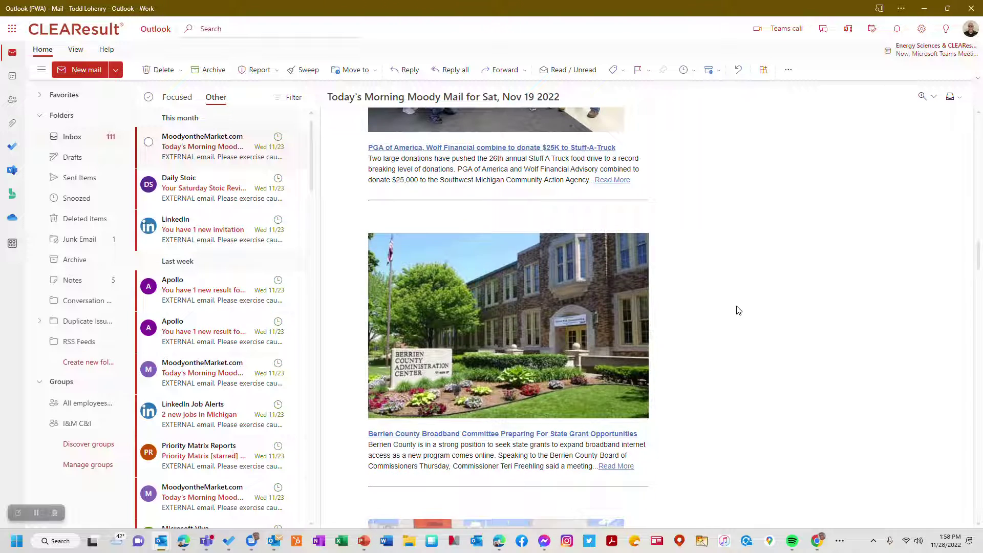
scroll(738, 310, "down", 7)
scroll(739, 310, "down", 7)
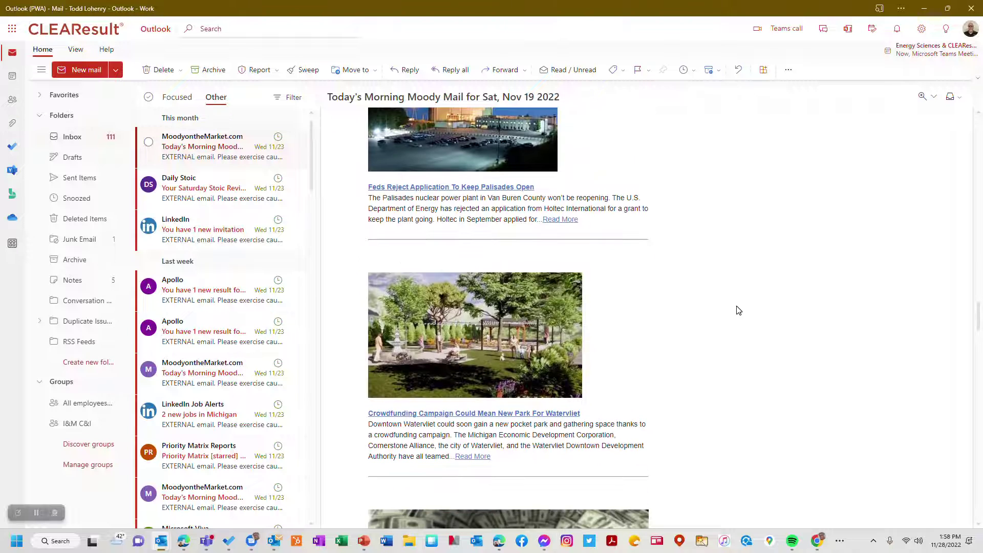
scroll(739, 310, "down", 7)
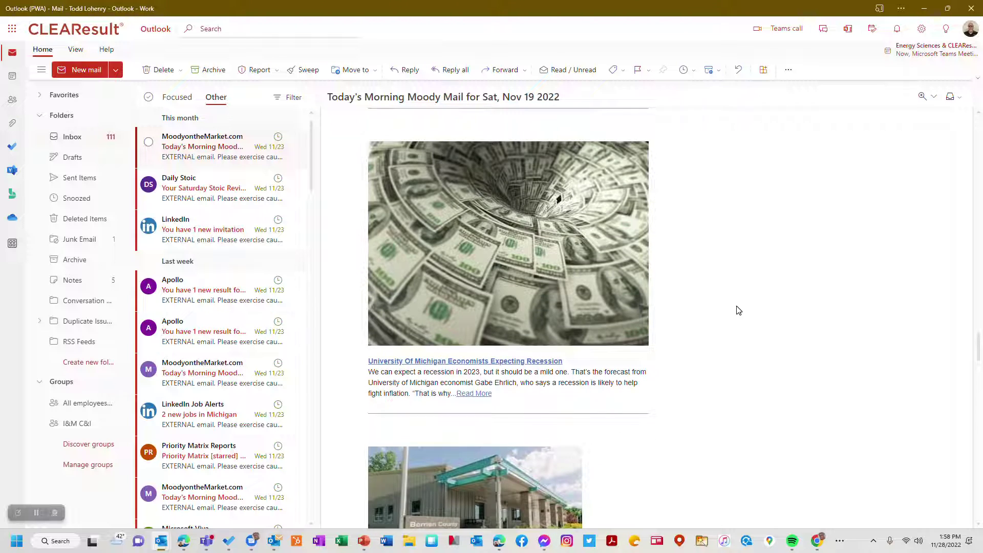
scroll(739, 310, "down", 7)
scroll(739, 310, "down", 7)
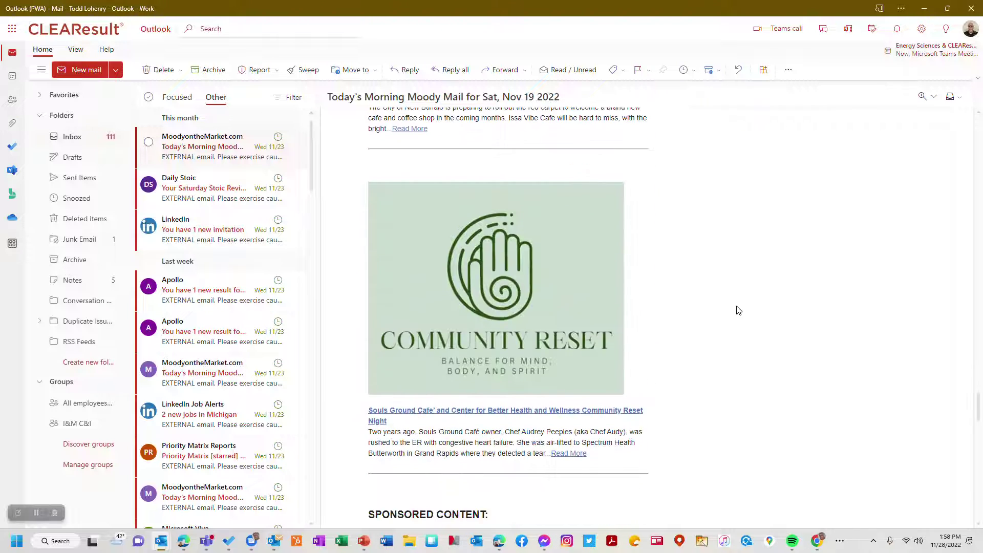
scroll(739, 310, "down", 7)
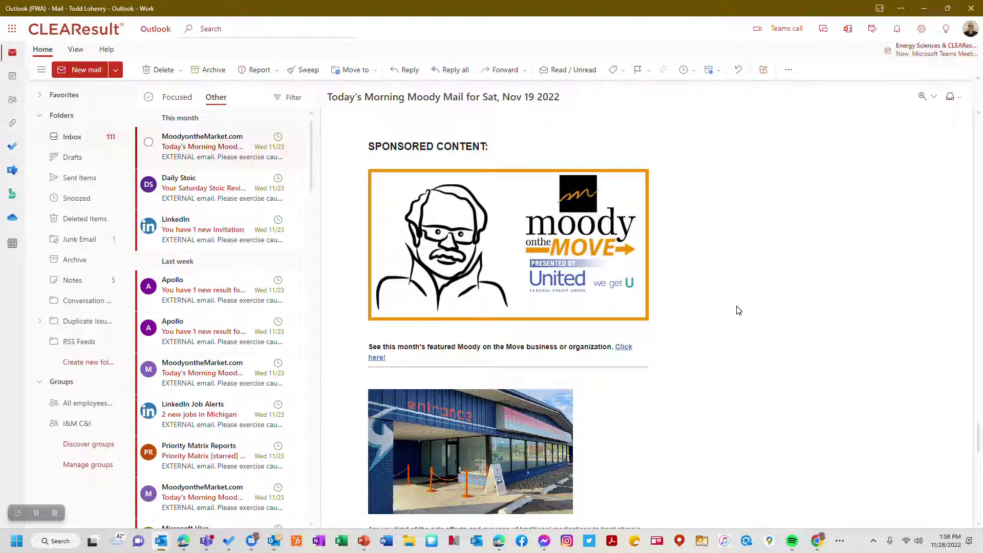
key("e")
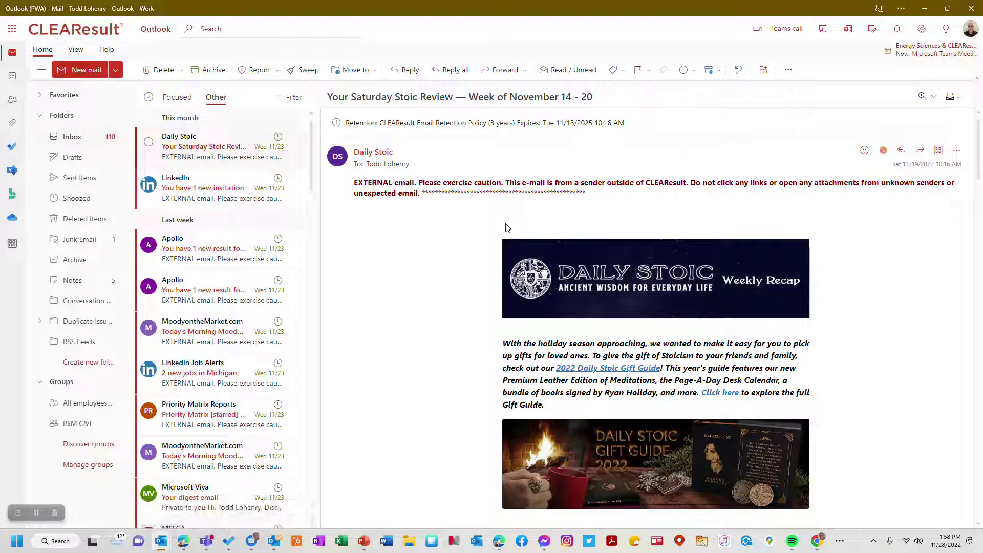
Step: Keep the Daily Stoic message, archive the LinkedIn invitation, and advance past both Apollo messages to the Nov 20 Moody newsletter
key("Down")
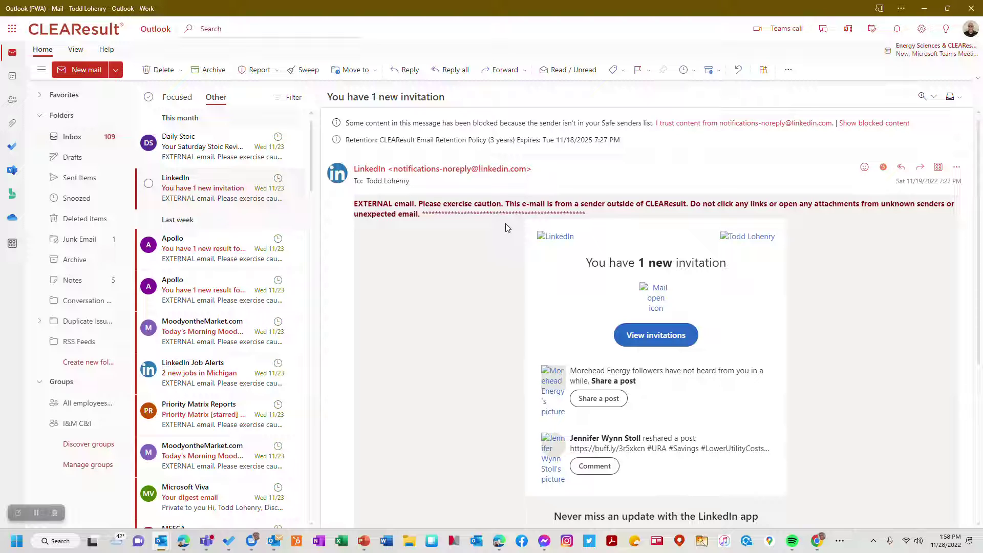
key("BackSpace")
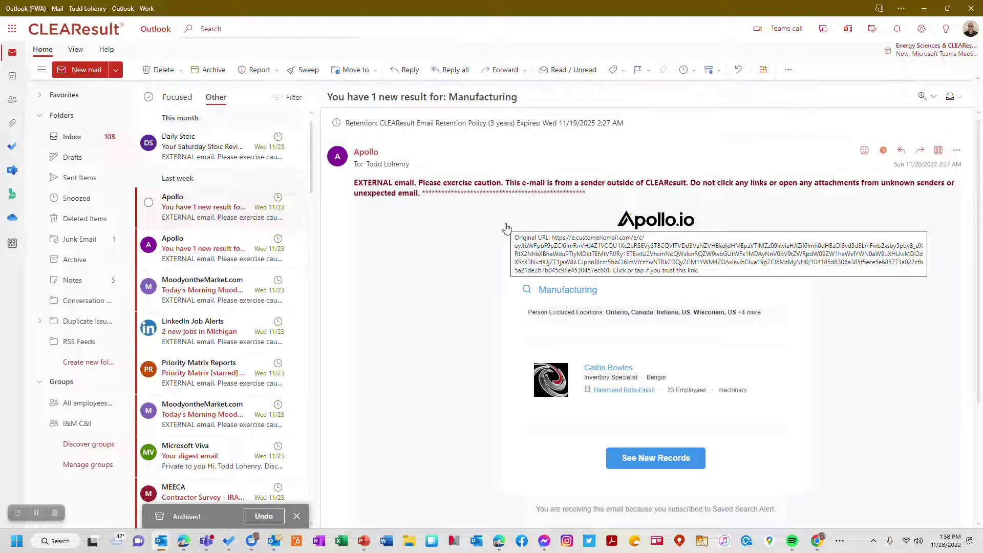
key("Down")
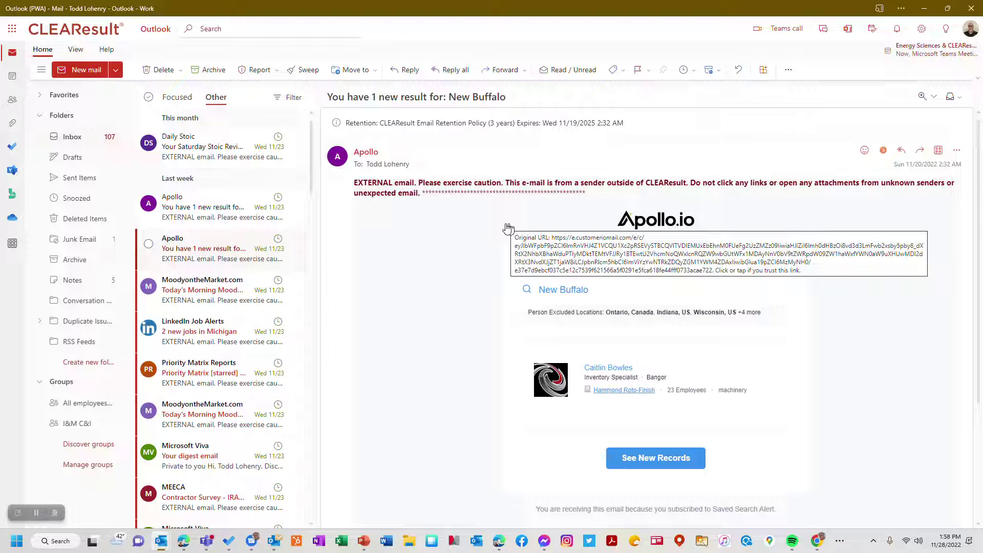
key("Down")
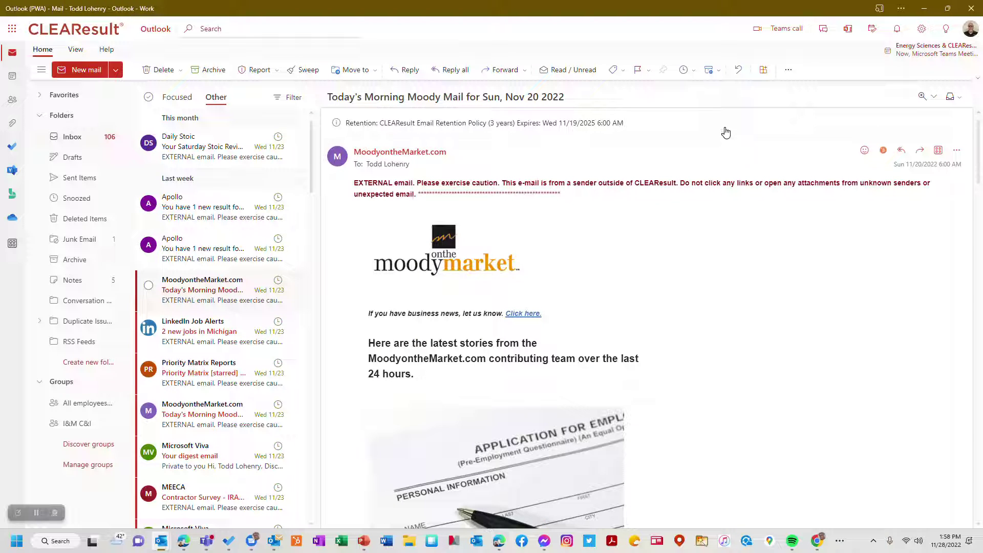
Step: Read through the Nov 20 Moody newsletter, and archive it along with the LinkedIn job alert and the Priority Matrix report for November 21
scroll(770, 257, "down", 15)
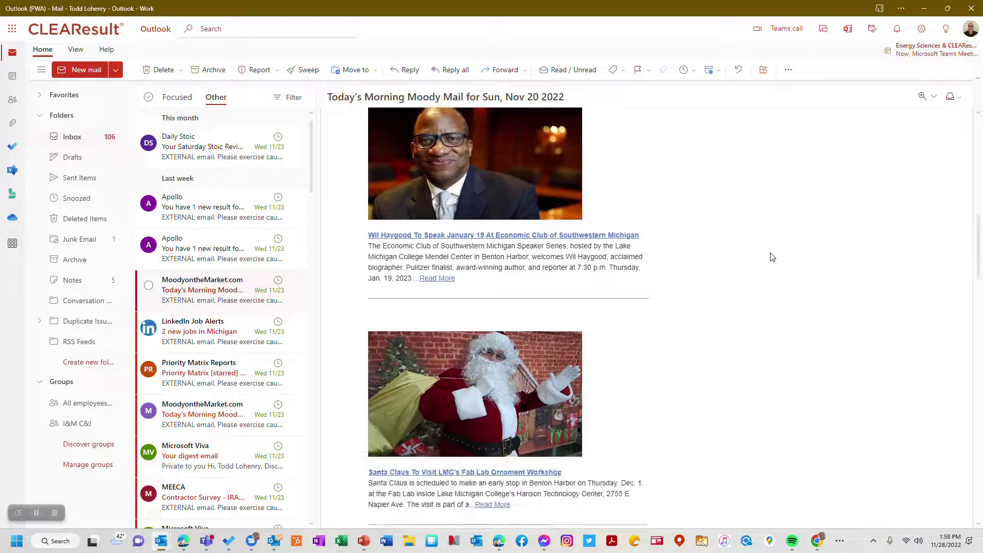
scroll(772, 256, "down", 11)
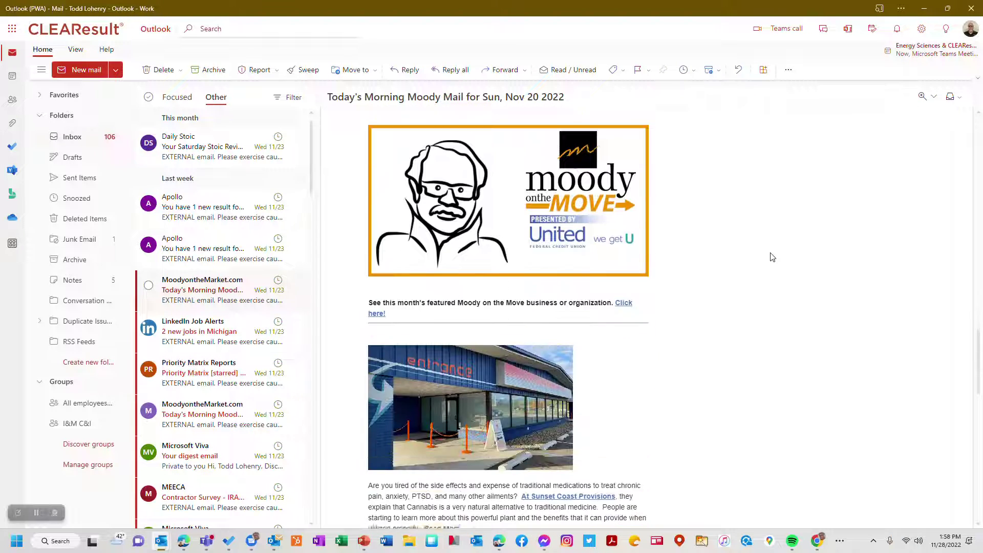
scroll(772, 257, "down", 7)
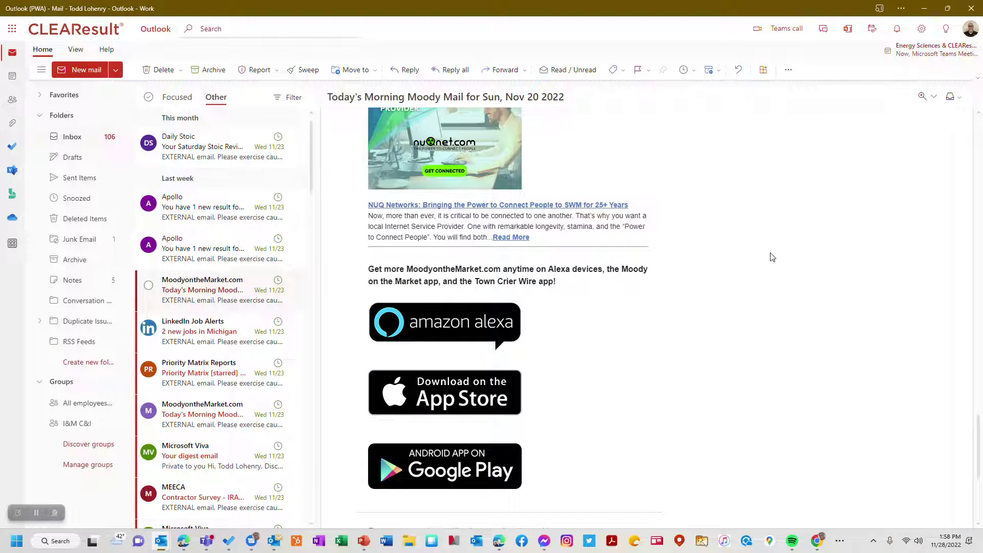
key("e")
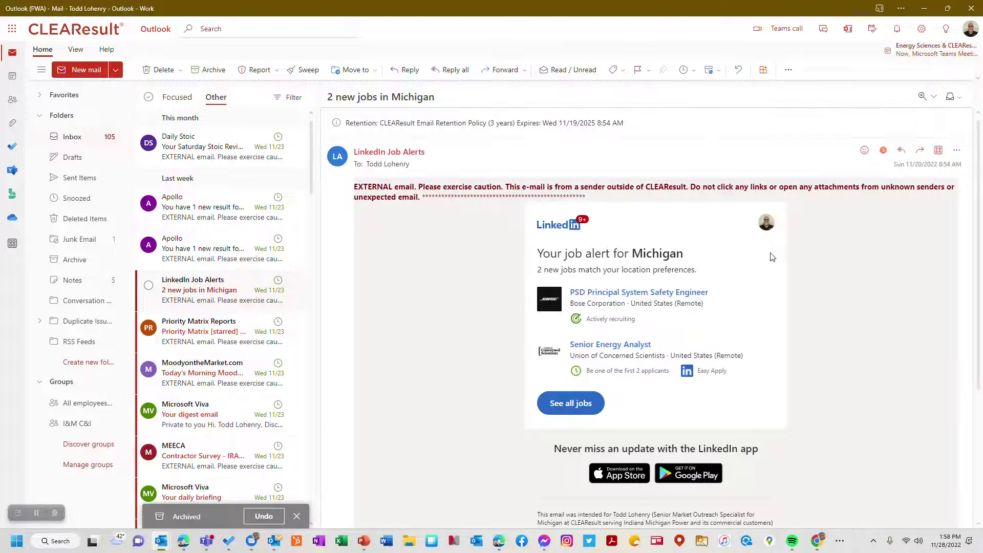
key("e")
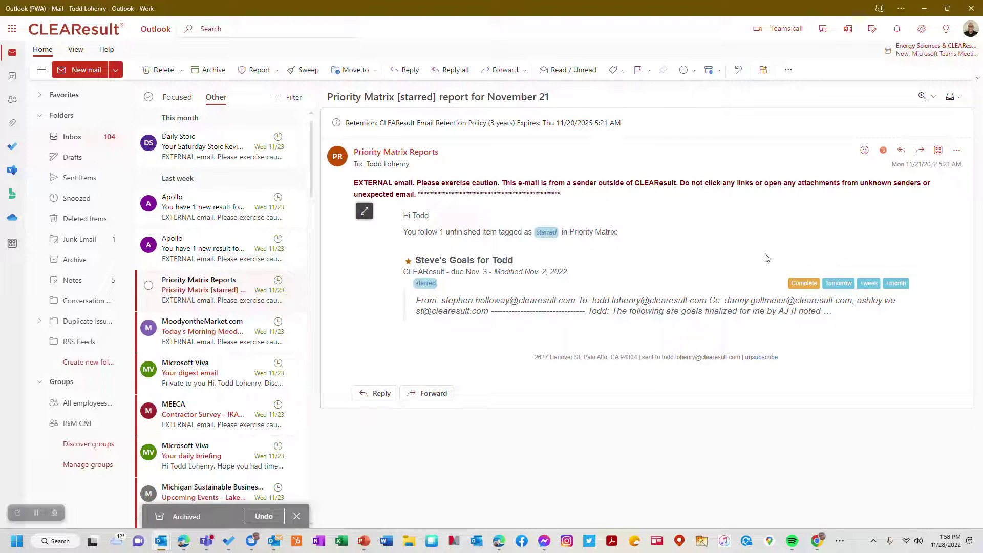
key("e")
Step: Skim the Nov 21 Moody newsletter, keep it in the inbox, and open the Microsoft Viva digest email
scroll(767, 258, "down", 15)
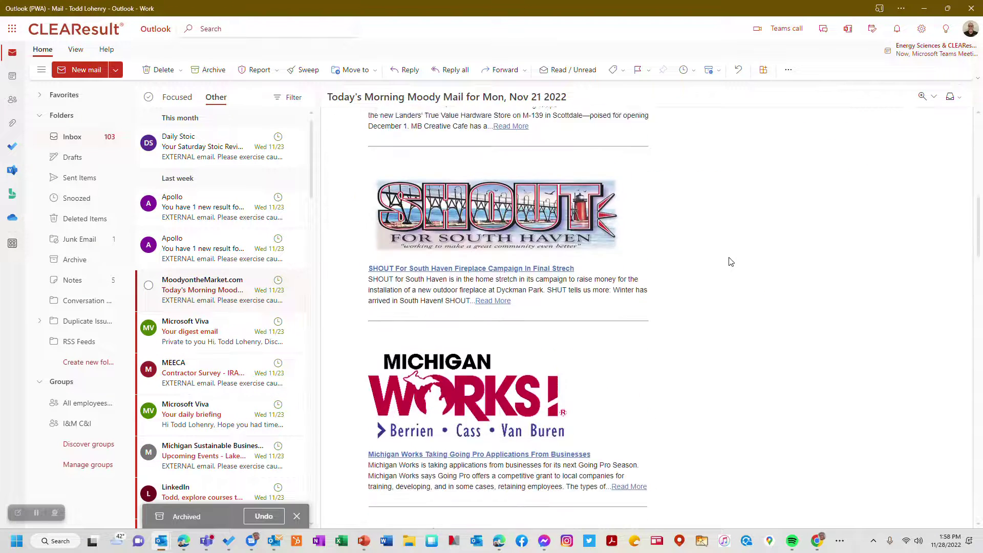
scroll(730, 261, "down", 4)
scroll(730, 261, "up", 9)
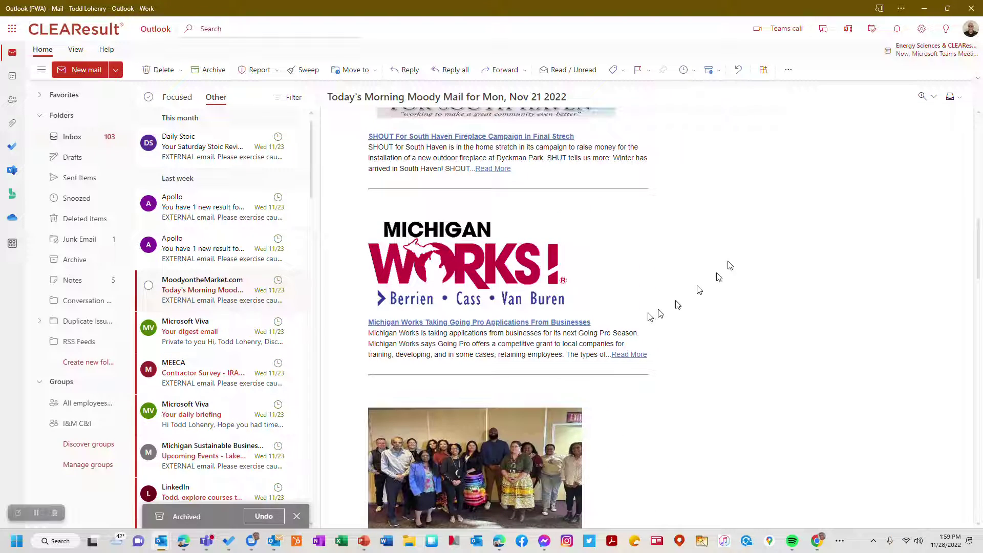
mouse_move(527, 327)
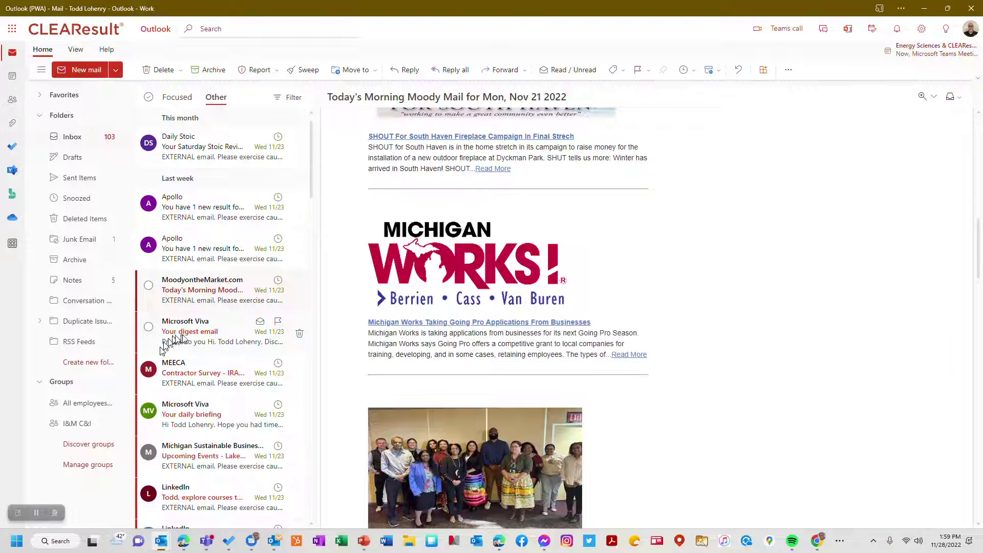
left_click(228, 332)
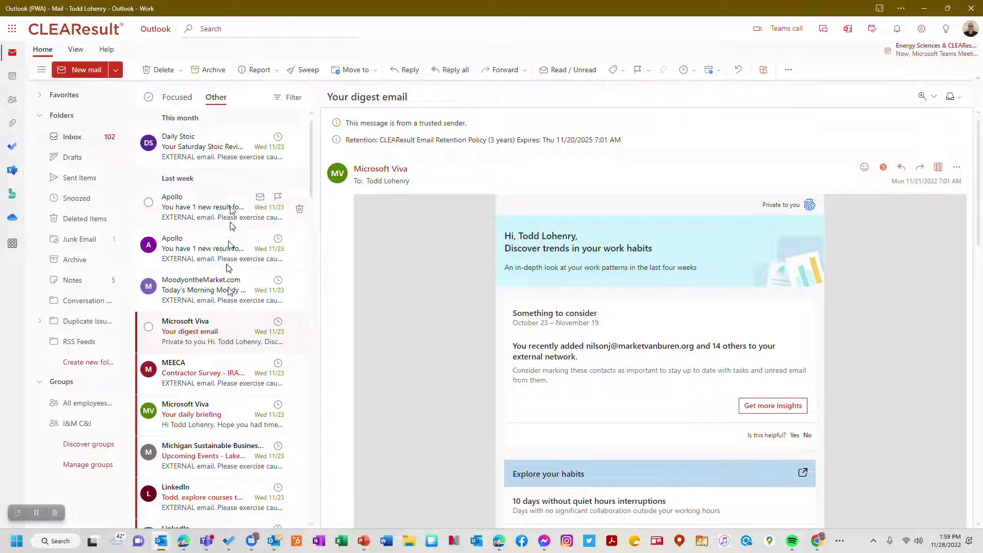
Step: Flag the Daily Stoic "Your Saturday Stoic Review" message for follow-up and archive it
left_click(235, 161)
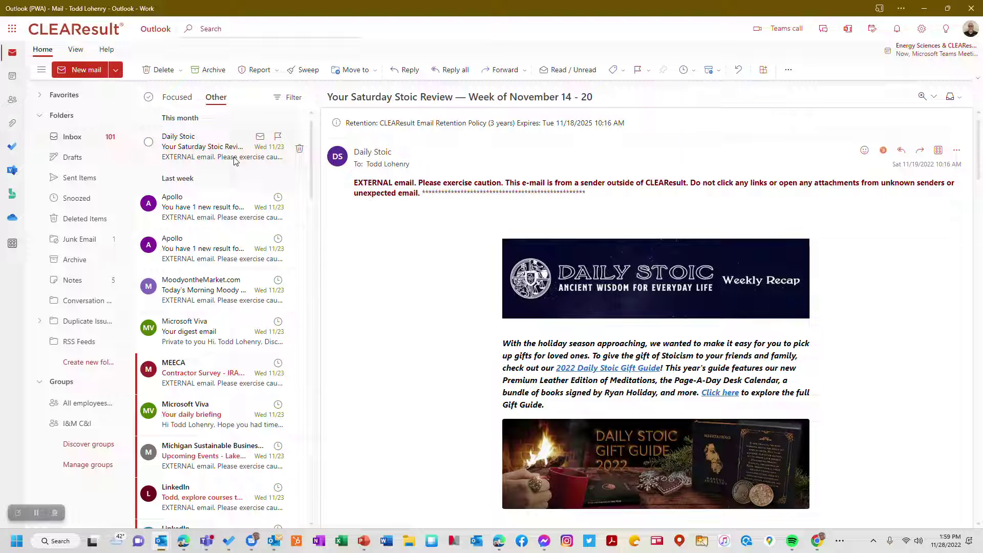
key("Insert")
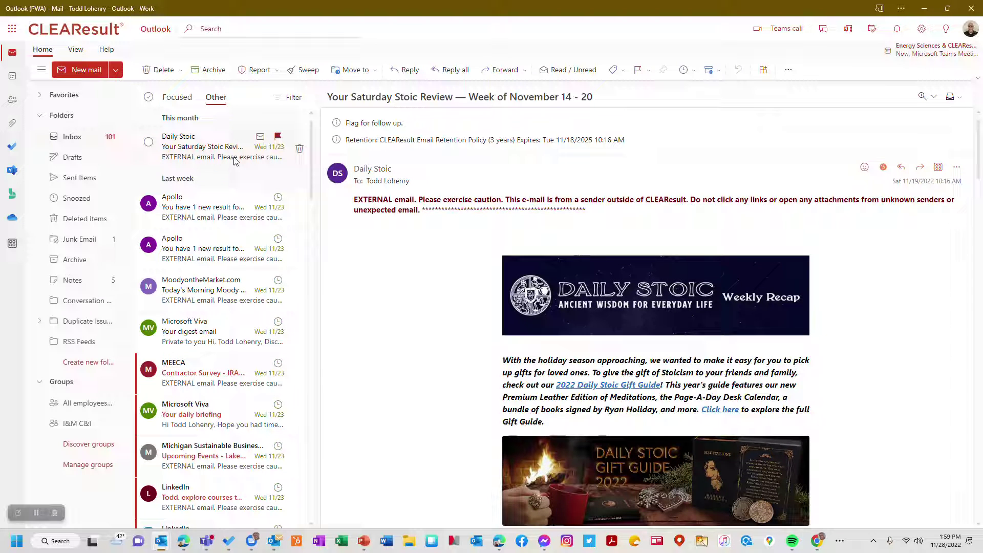
key("BackSpace")
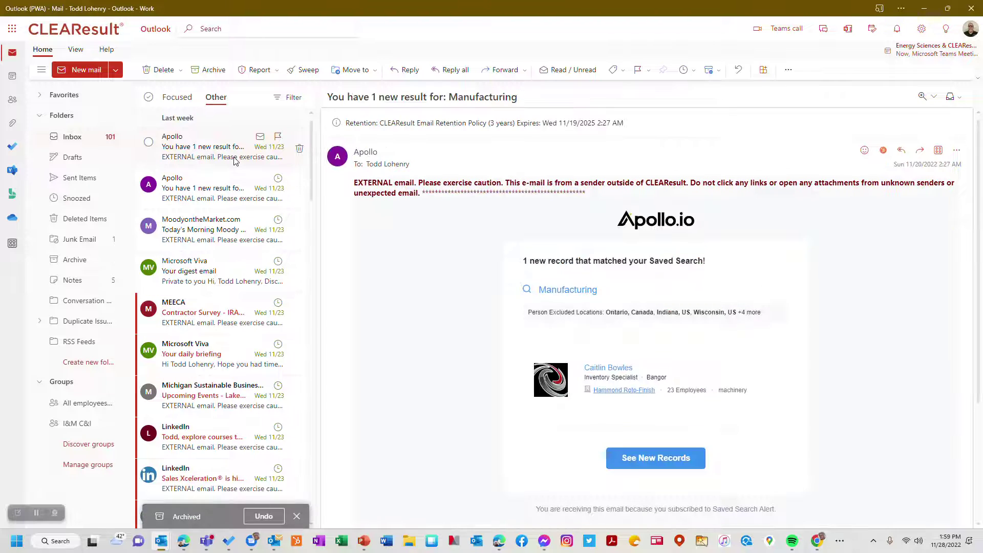
Step: Flag and archive both Apollo result messages, the Nov 21 Moody newsletter and the Microsoft Viva digest email
key("BackSpace")
key("Insert")
key("BackSpace")
key("Insert")
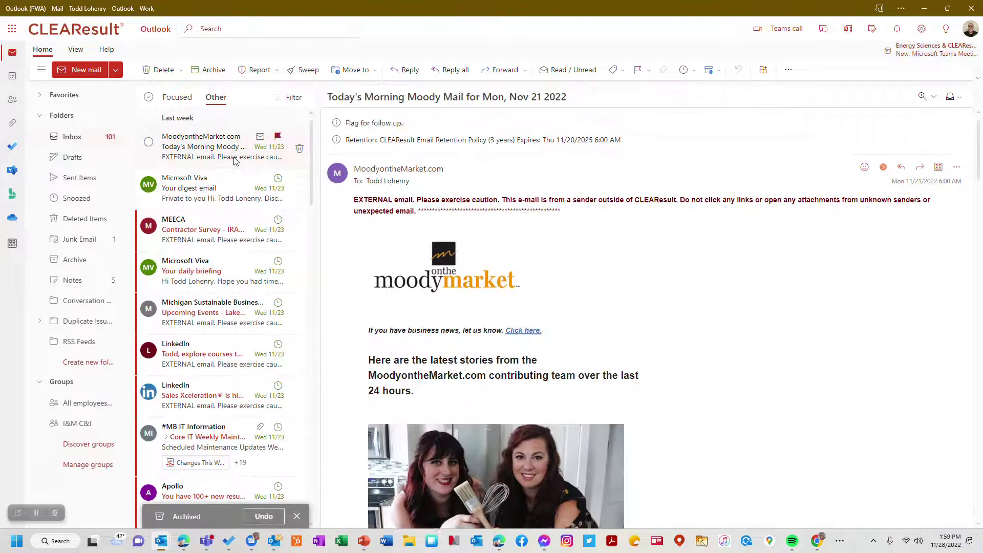
key("BackSpace")
key("Insert")
key("BackSpace")
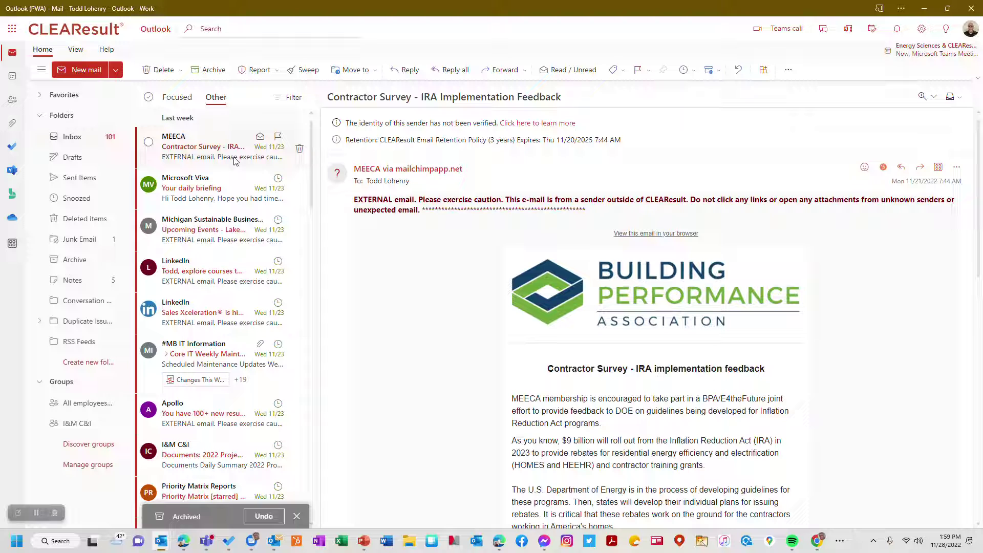
Step: Archive the MEECA contractor survey, the Microsoft Viva daily briefing and the Michigan Sustainable Business Forum events message
scroll(235, 161, "down", 5)
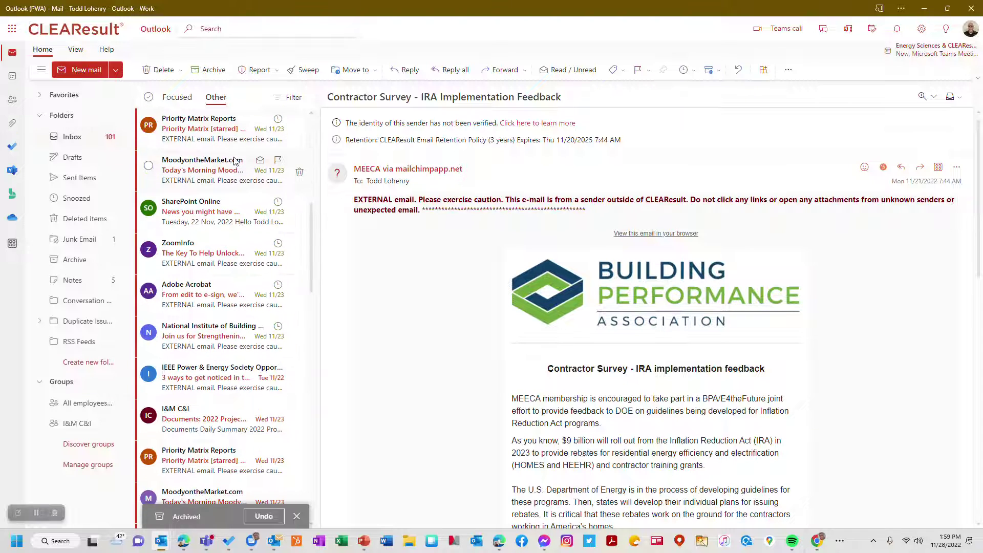
scroll(235, 161, "up", 5)
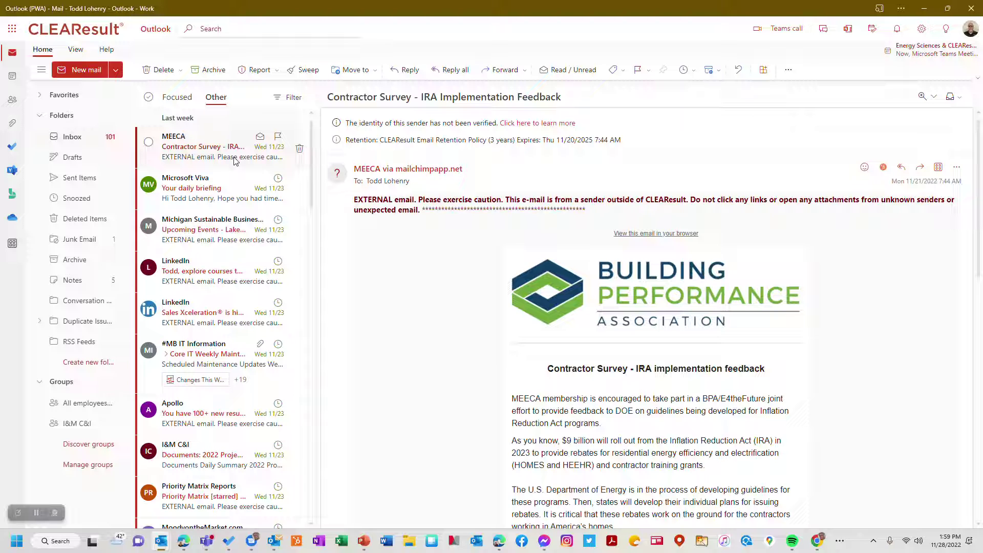
key("e")
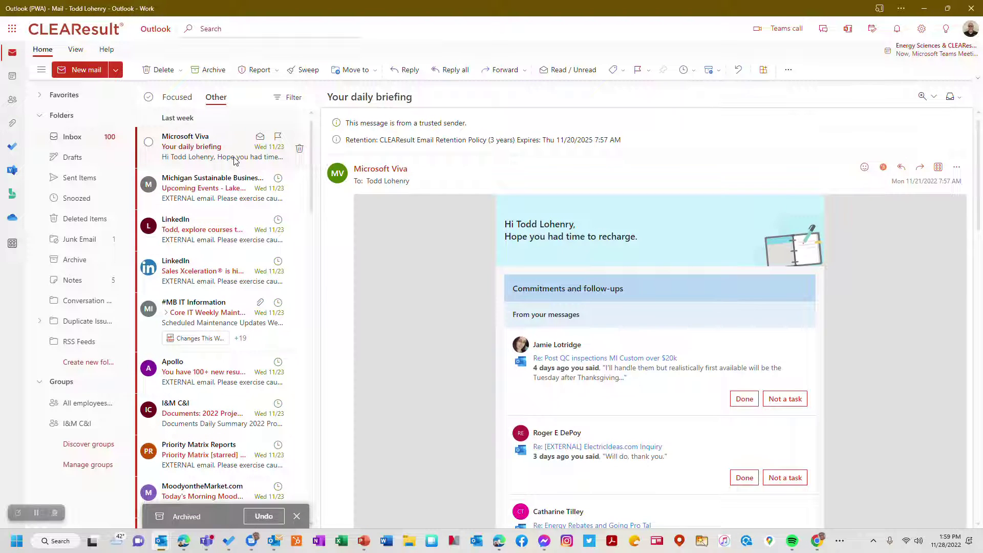
key("e")
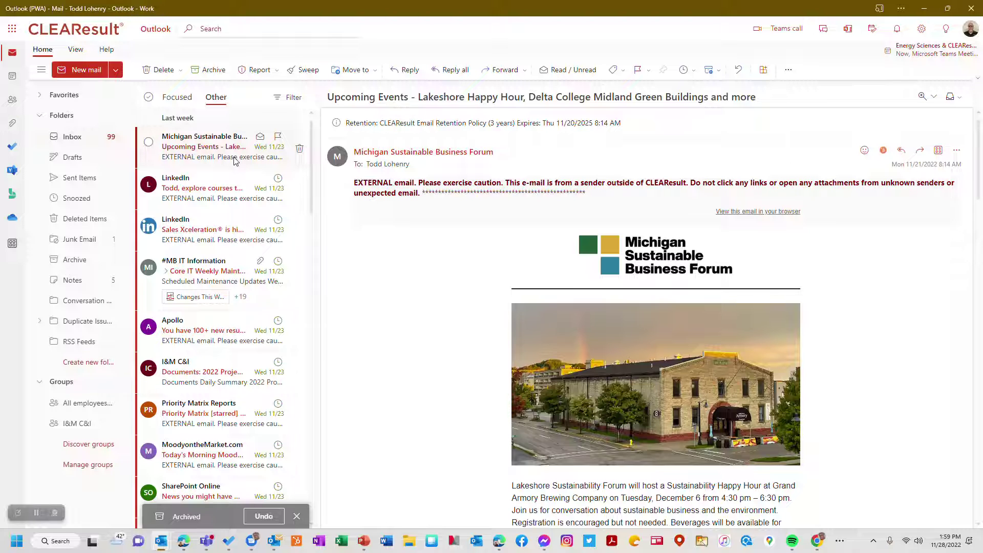
key("e")
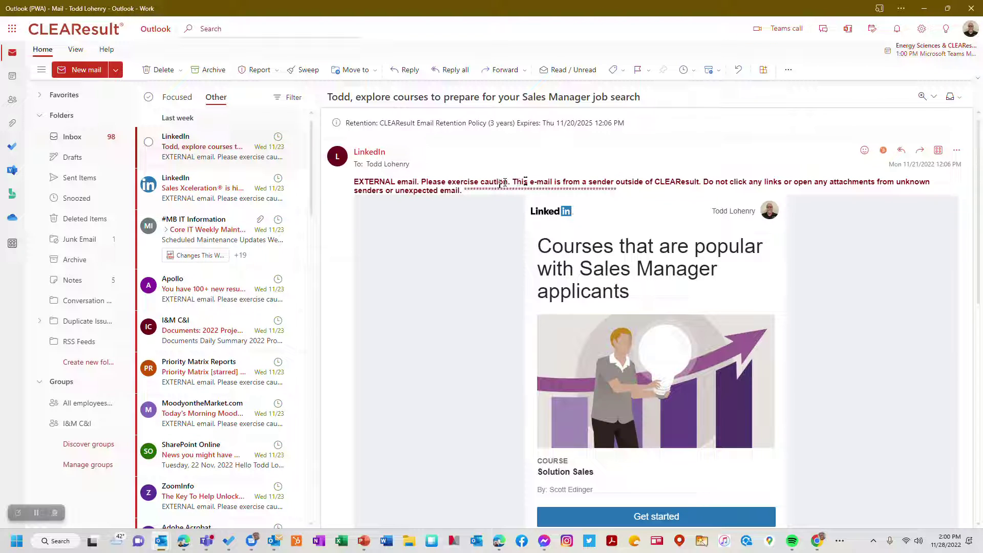
Step: Show the My Day pane, view its calendar agenda, and return to its To Do list
left_click(871, 29)
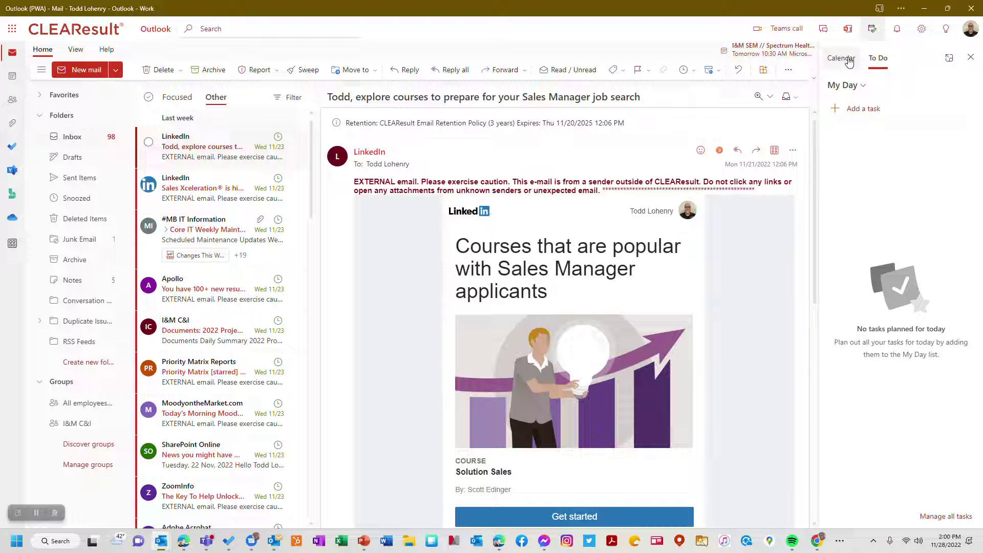
left_click(848, 61)
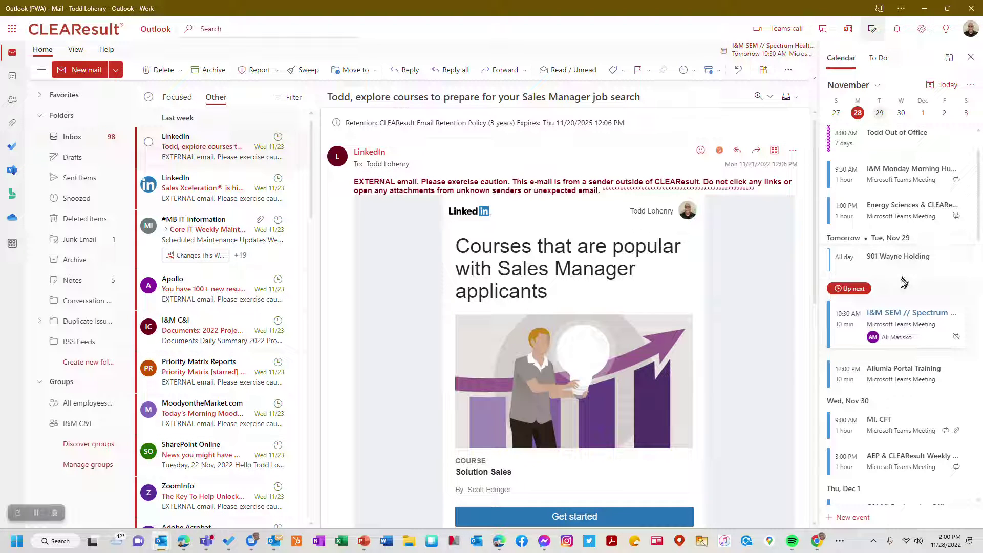
left_click(875, 67)
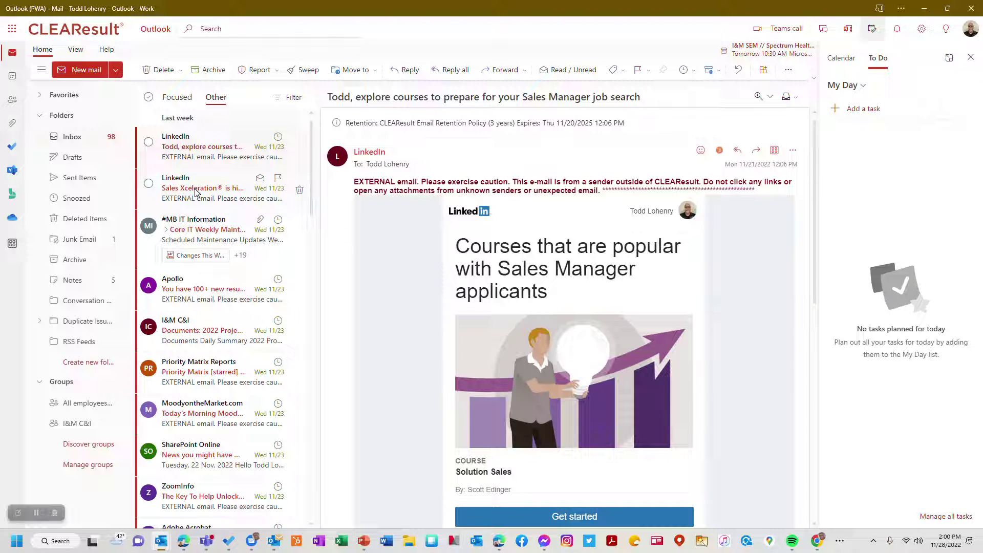
Step: Add the Nov 22 Moody newsletter and the SharePoint "News you might have missed" email to My Day as tasks
scroll(182, 302, "down", 1)
scroll(181, 302, "down", 1)
left_click_drag(187, 262, 886, 213)
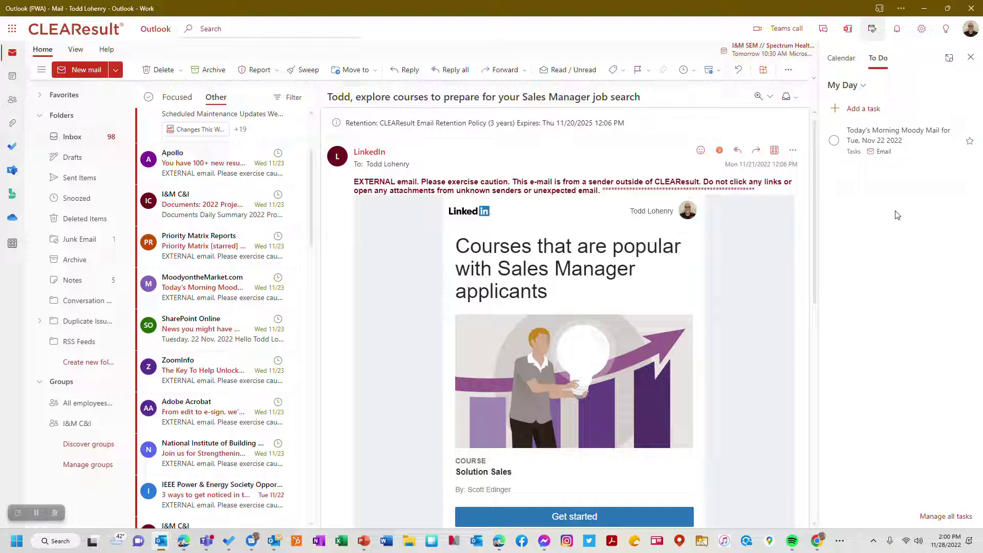
left_click_drag(208, 334, 897, 247)
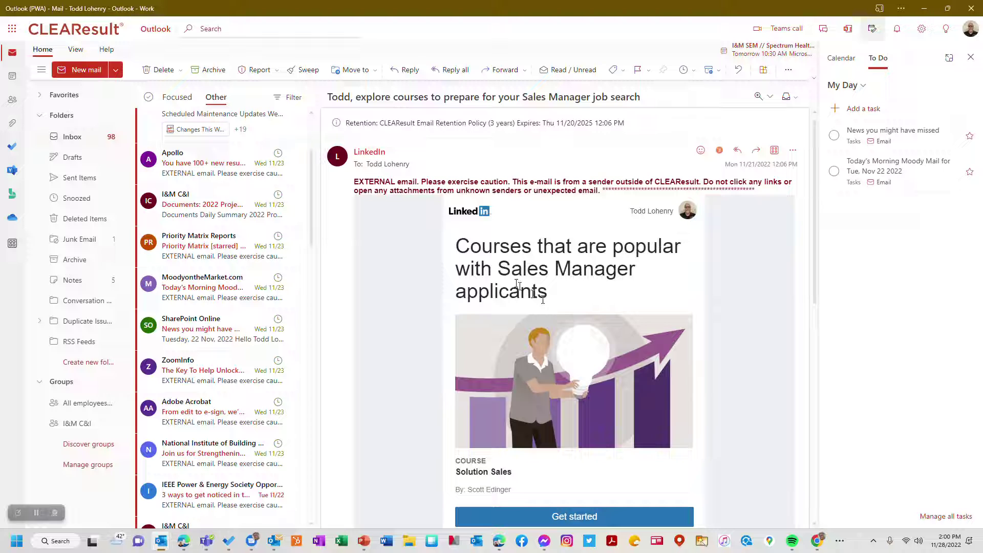
Step: Create a My Day task from the LinkedIn email's heading "Courses that are popular with Sales Manager applicants"
left_click_drag(459, 249, 548, 292)
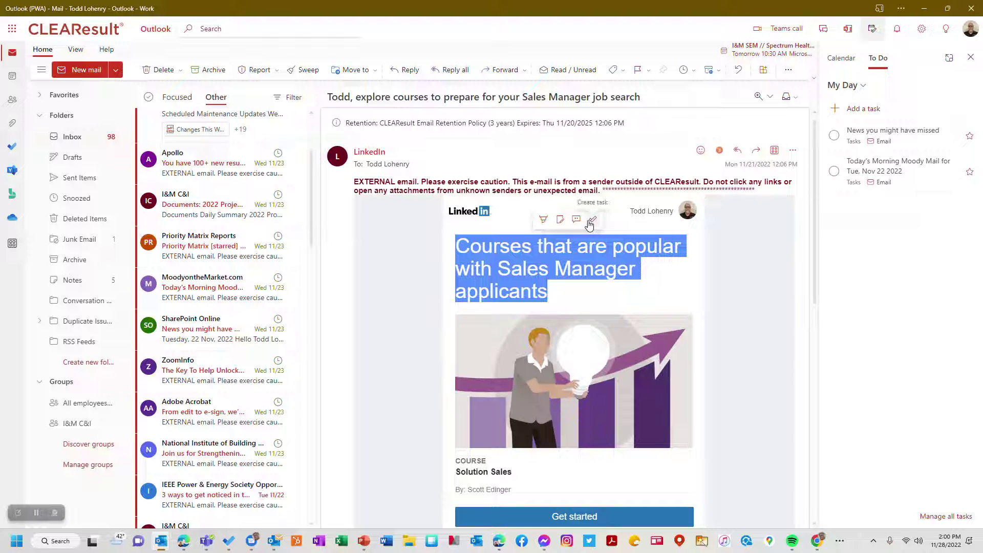
left_click_drag(520, 253, 884, 251)
scroll(592, 227, "down", 1)
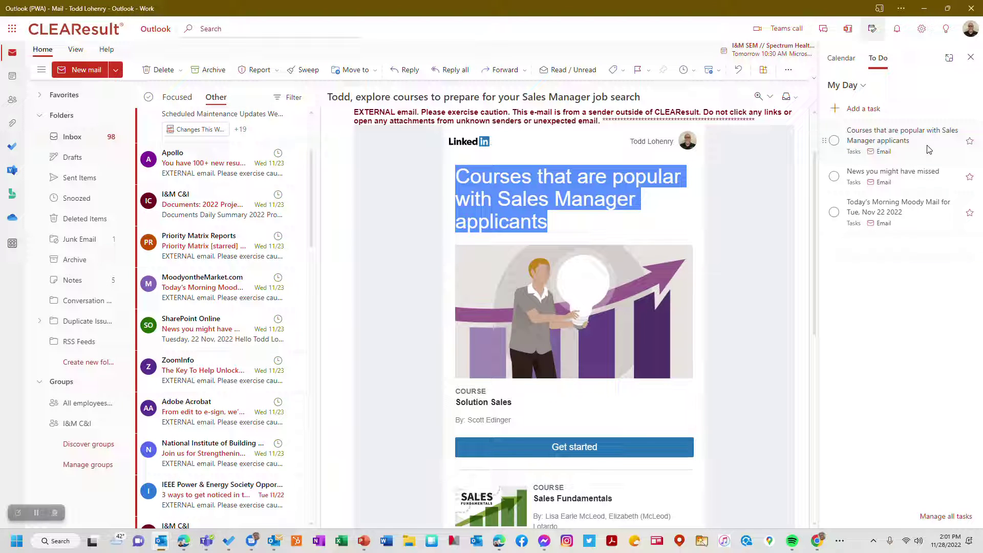
scroll(264, 232, "up", 2)
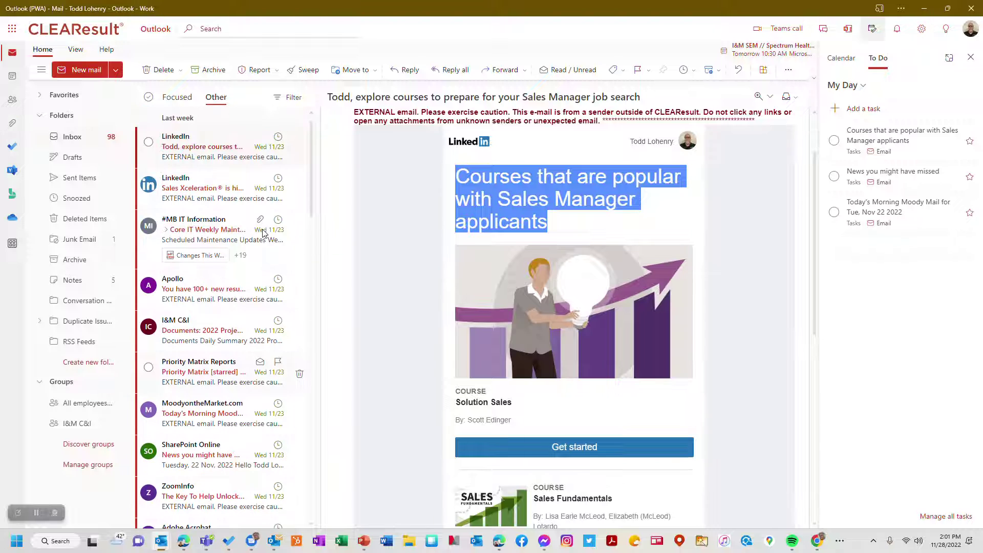
left_click(416, 238)
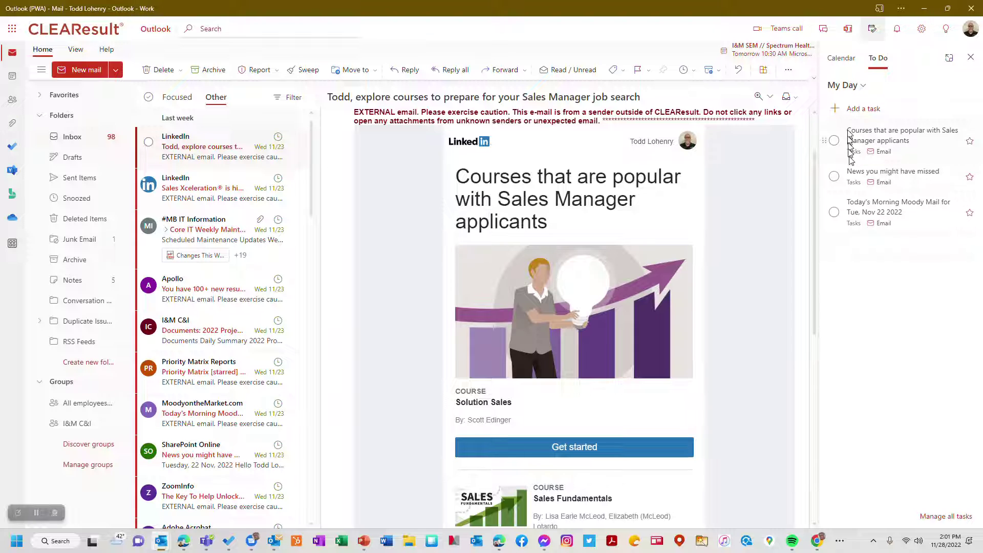
Step: Open the Flagged email list in To Do, and view the Nov 21 Moody Mail task's original message in Outlook
left_click(12, 146)
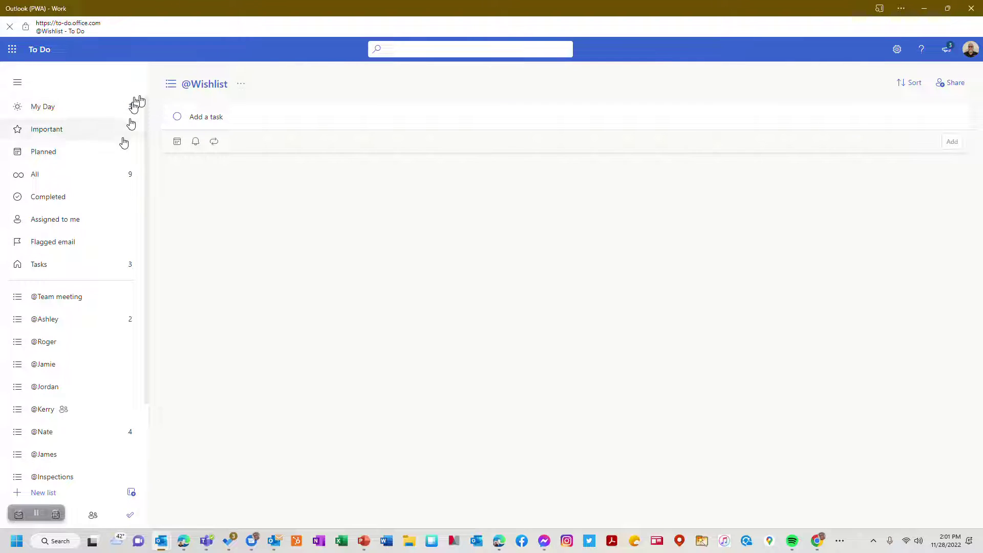
left_click(93, 243)
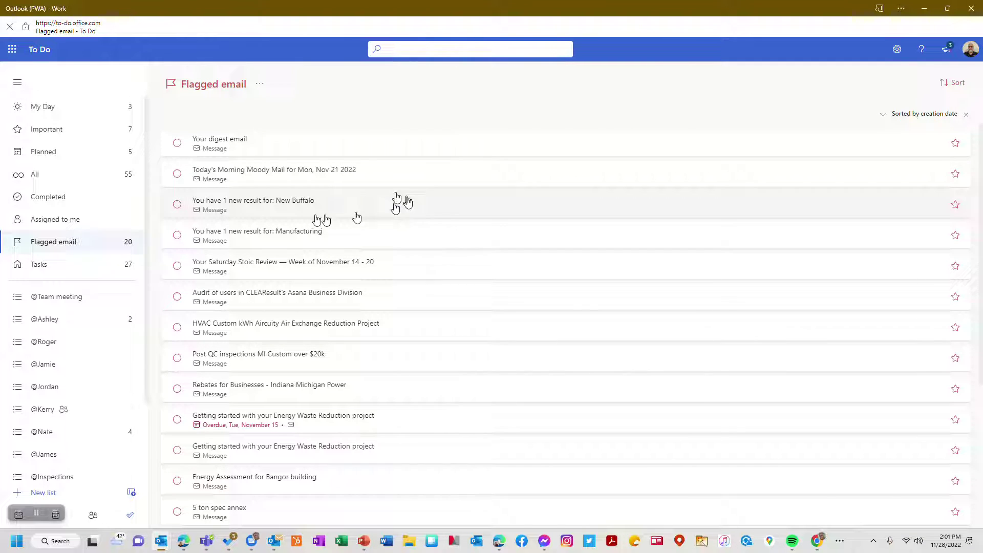
left_click(290, 178)
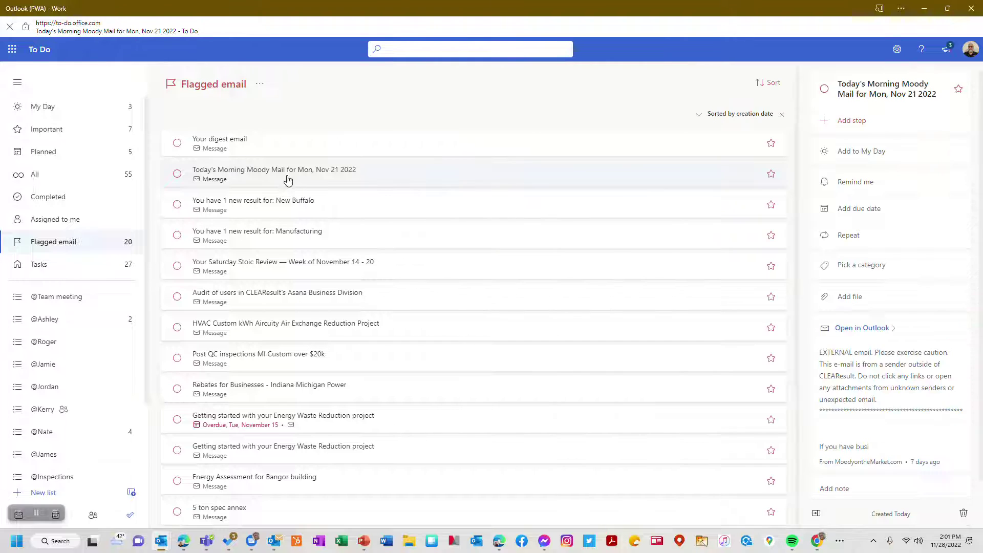
left_click(860, 328)
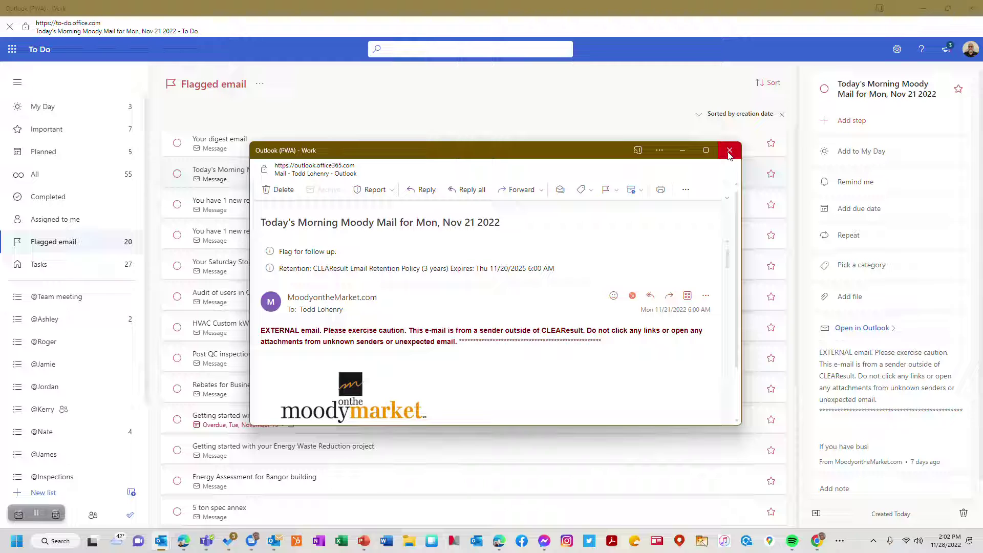
left_click(729, 151)
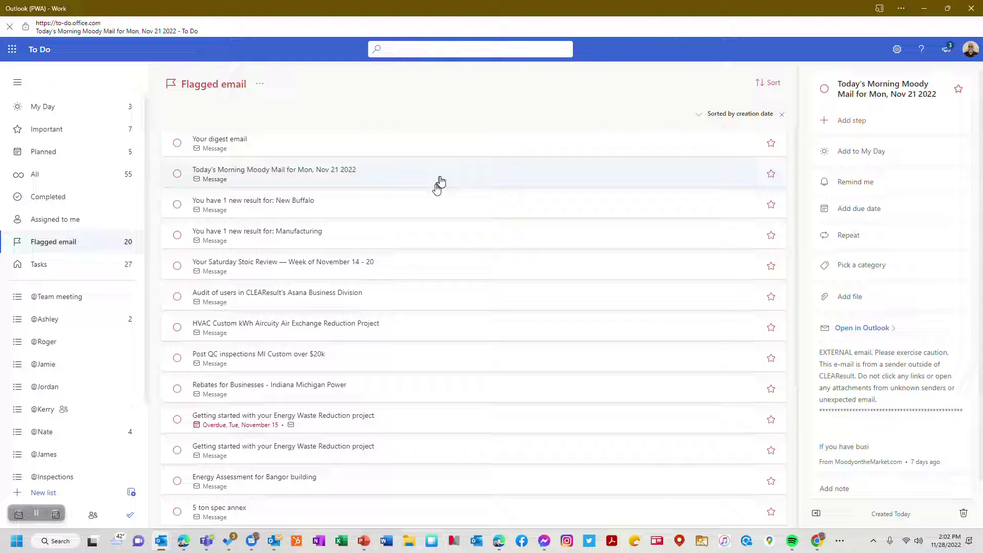
Step: Open Outlook in a browser tab from the app launcher, and switch between it and the To Do window
left_click(12, 49)
left_click(30, 110)
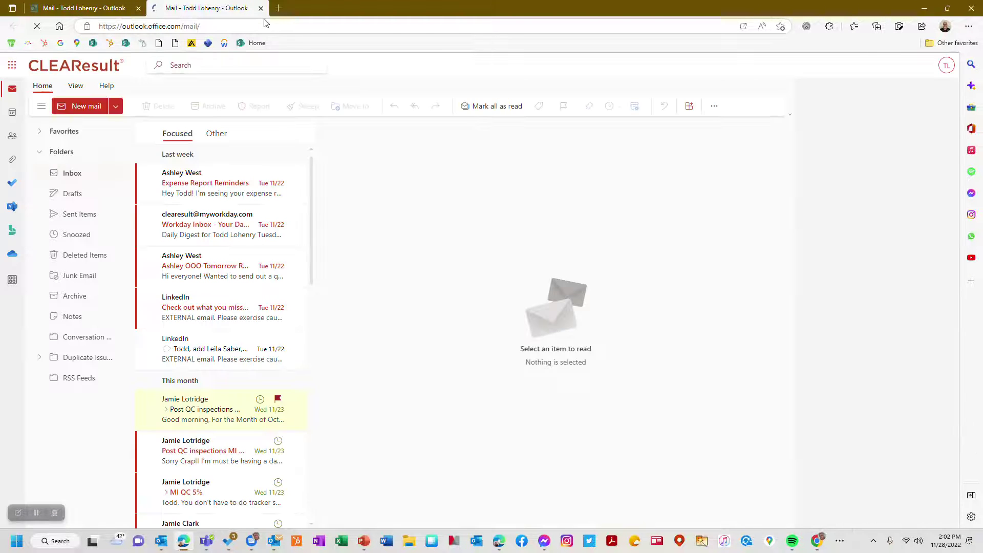
key("alt+Tab")
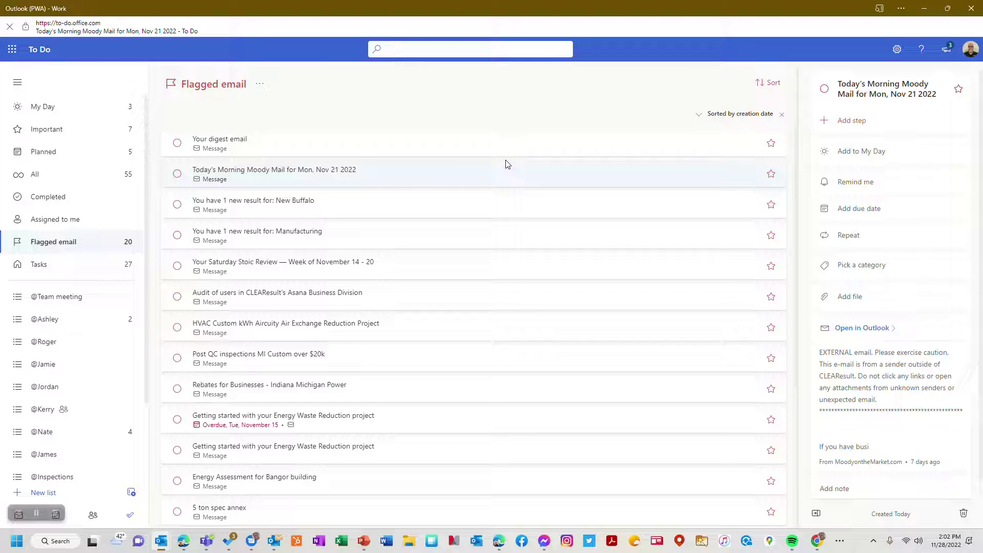
key("alt+Tab")
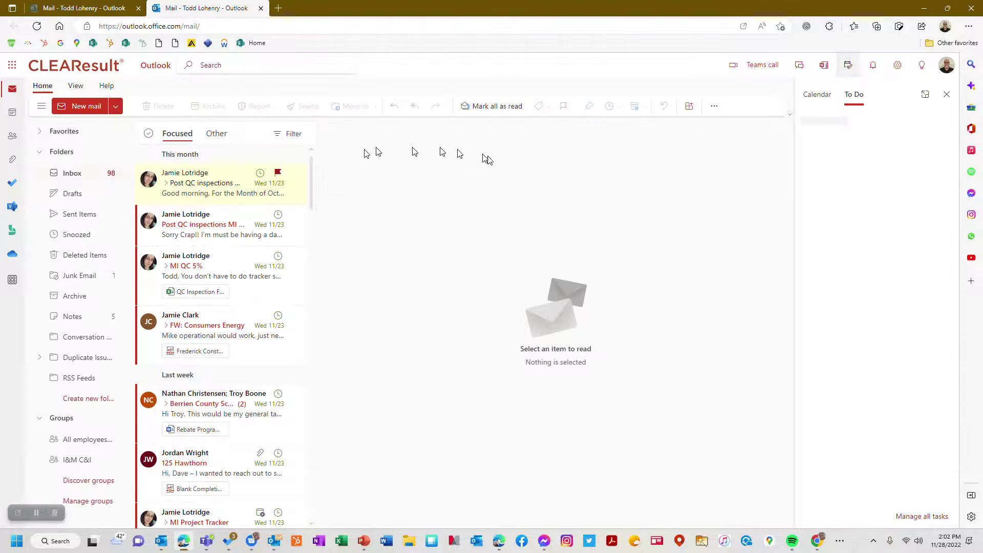
key("alt+Tab")
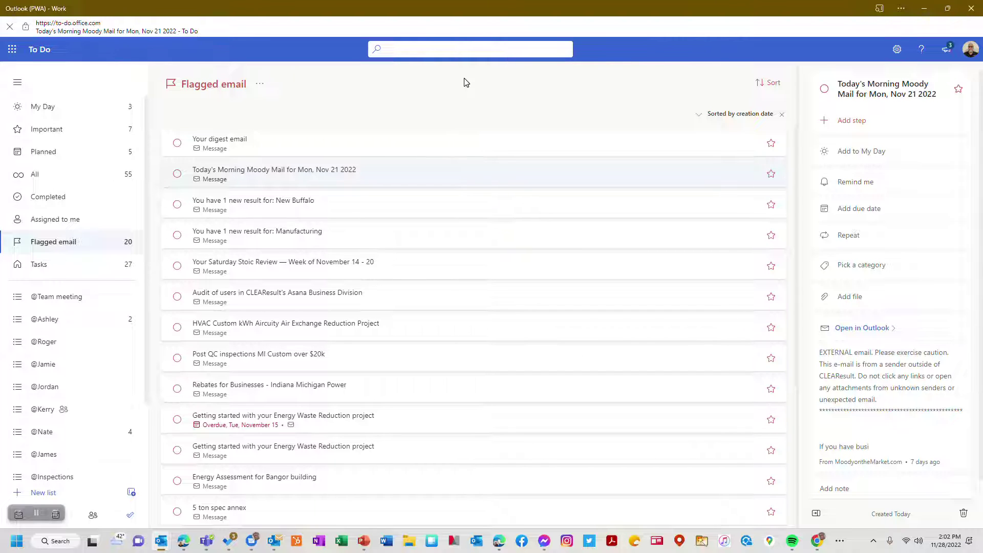
key("alt+Tab")
key("Tab")
key("Tab")
key("Escape")
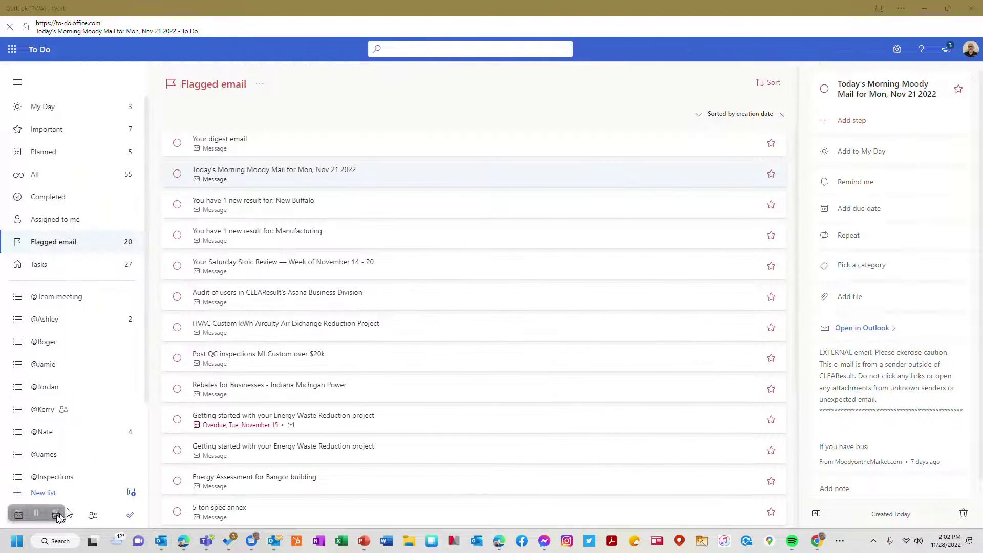